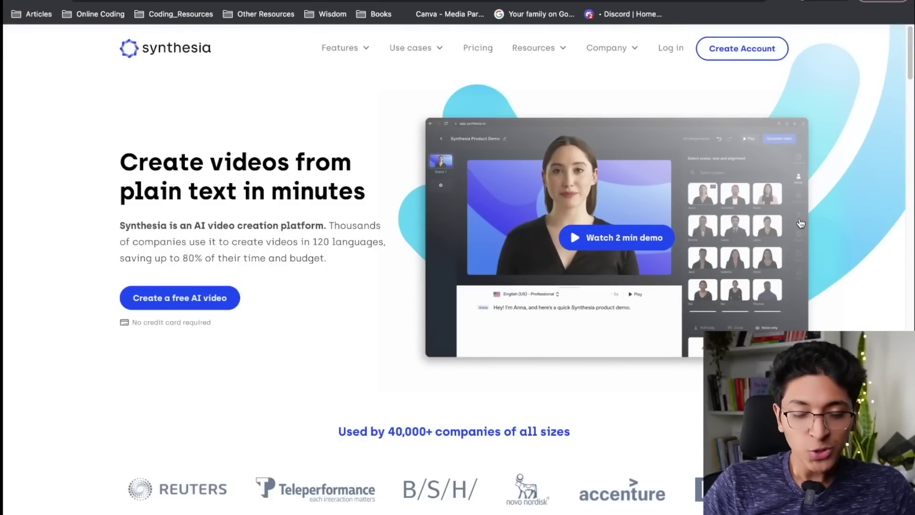
Sign in to the Synthesia account with the saved email and password.
scroll(806, 238, down, 4)
scroll(817, 243, down, 10)
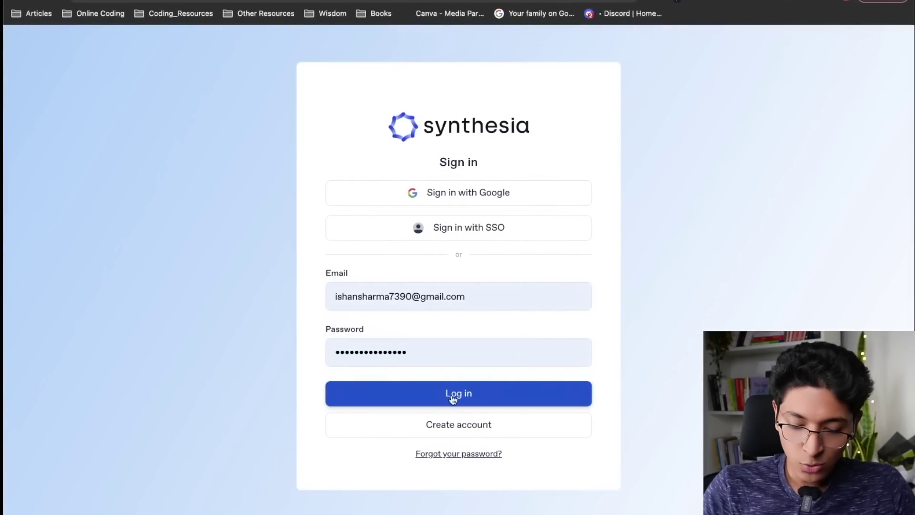
click(452, 398)
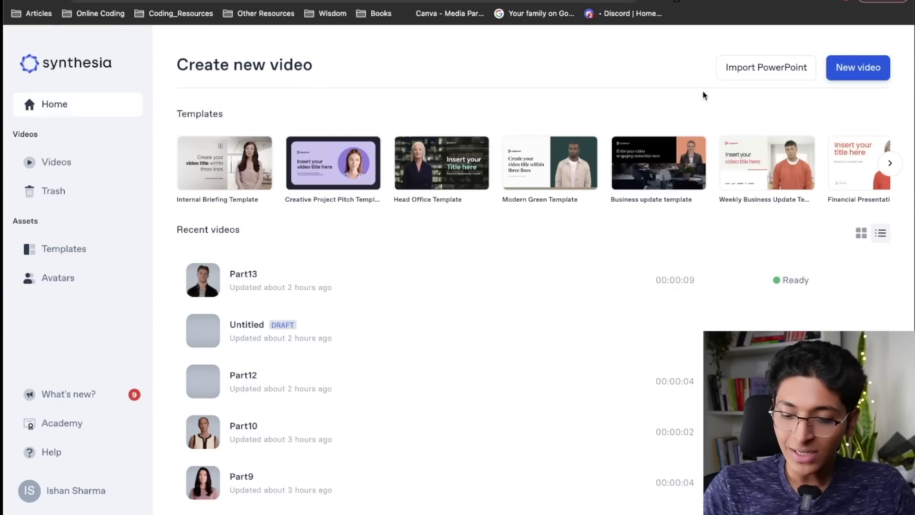
Look through the featured video templates offered for new videos.
scroll(772, 69, up, 5)
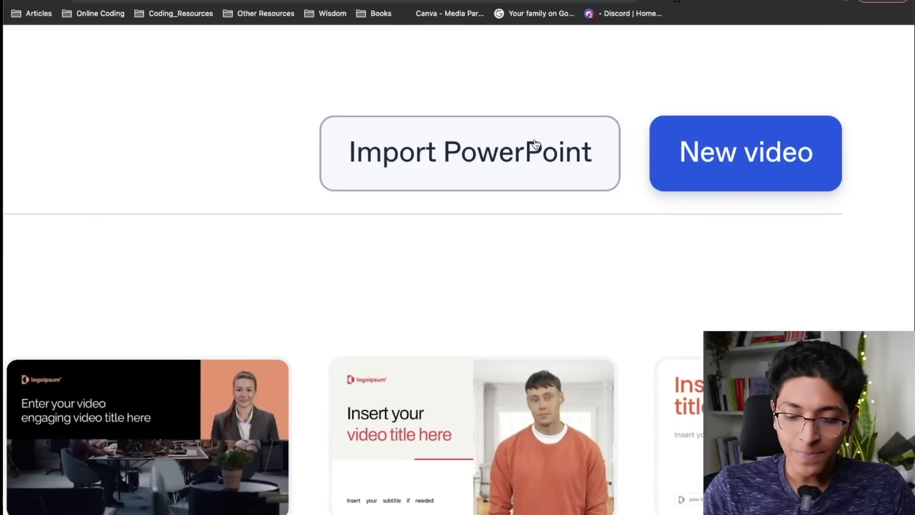
scroll(535, 144, down, 5)
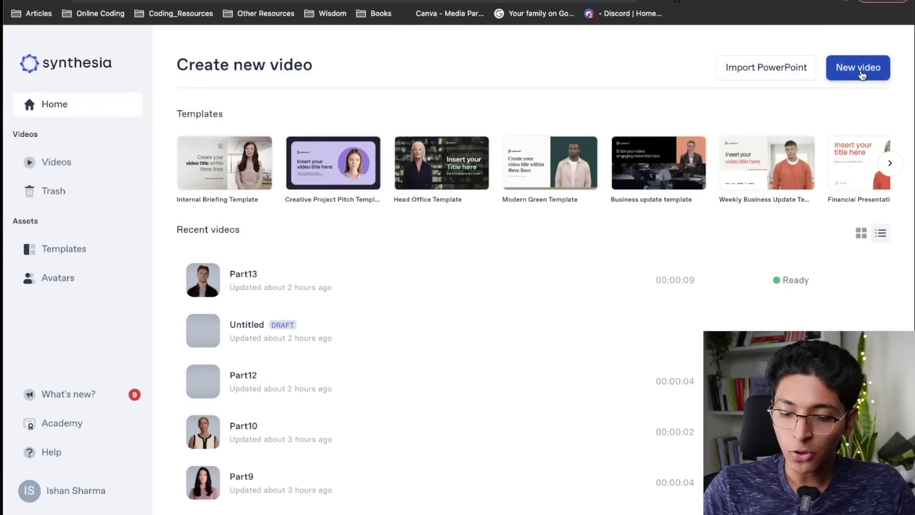
click(842, 71)
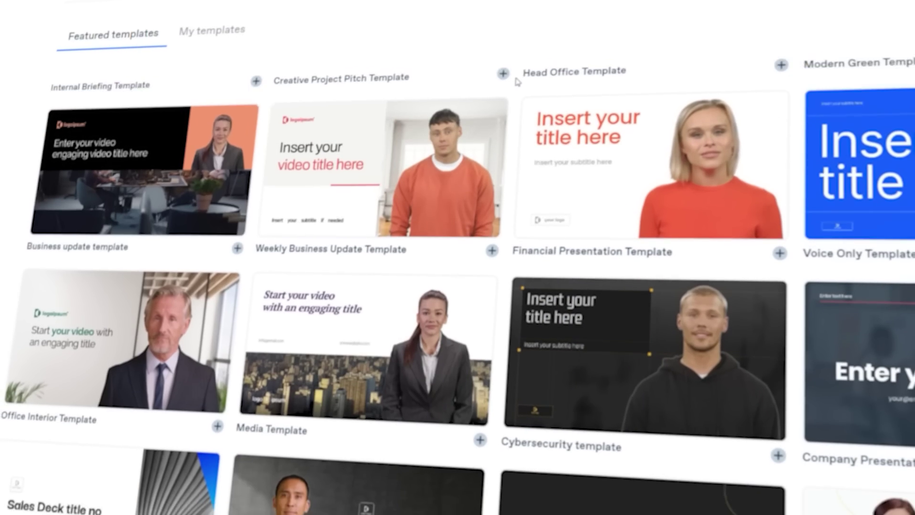
scroll(517, 79, down, 5)
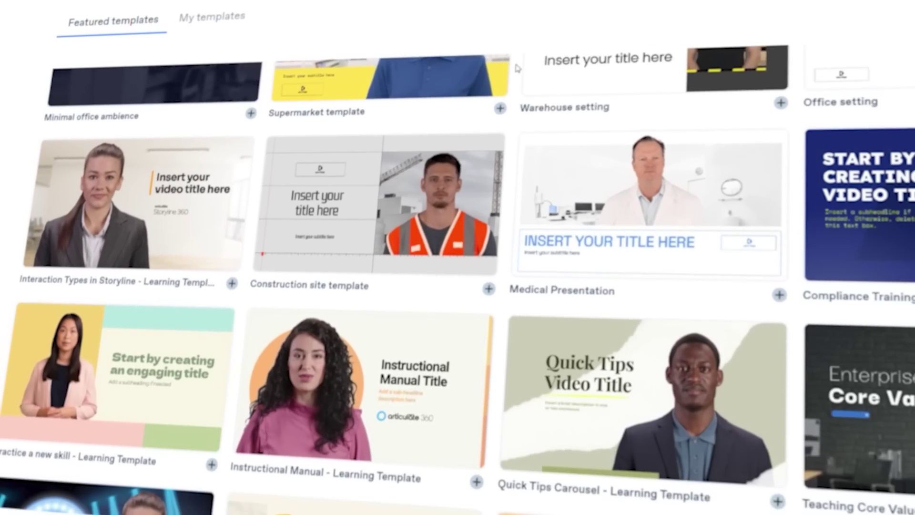
scroll(517, 64, down, 10)
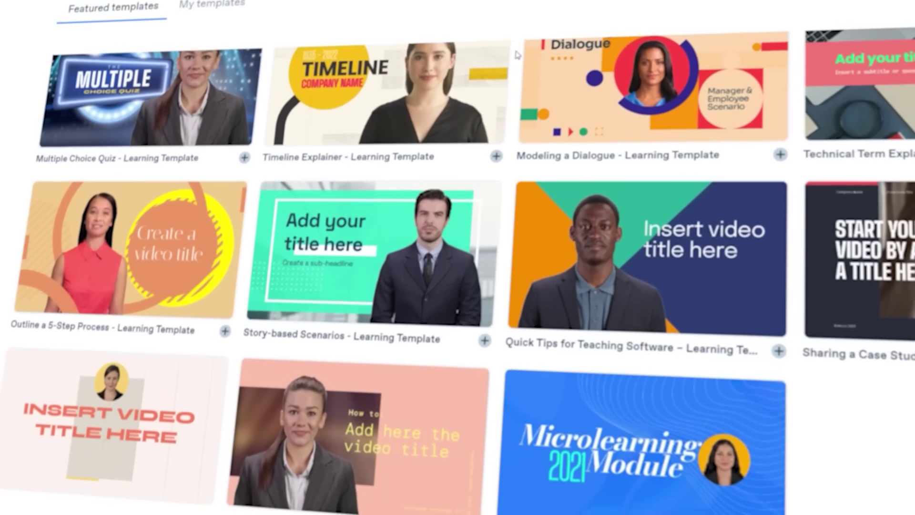
scroll(509, 158, down, 10)
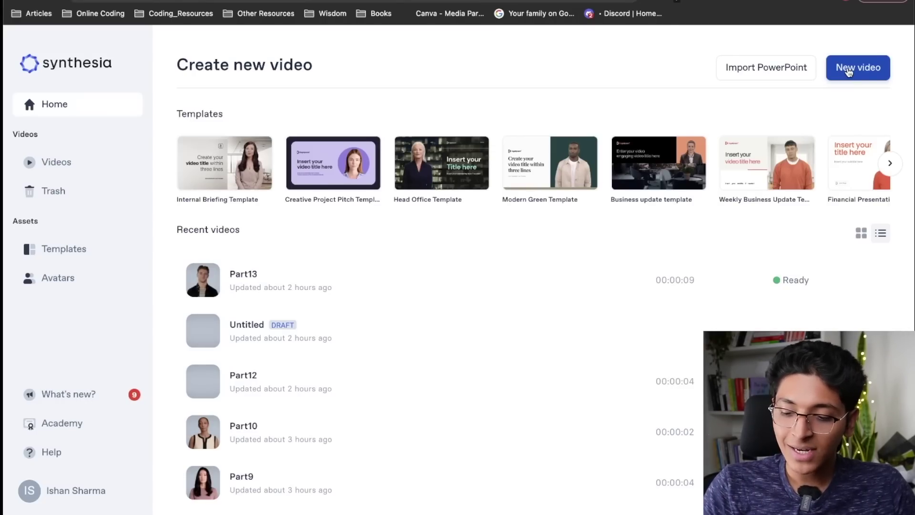
Start a new video and open the details of the Interaction Types in Storyline - Learning Template.
click(847, 69)
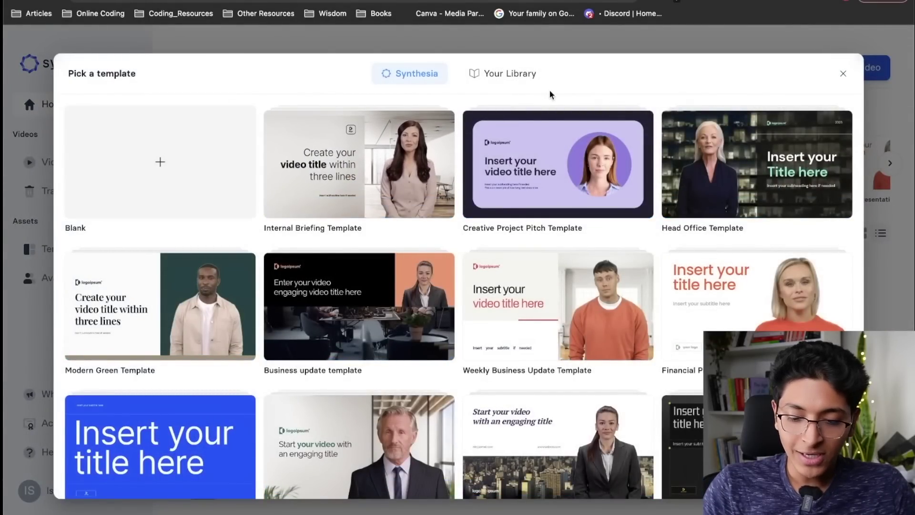
scroll(453, 308, down, 3)
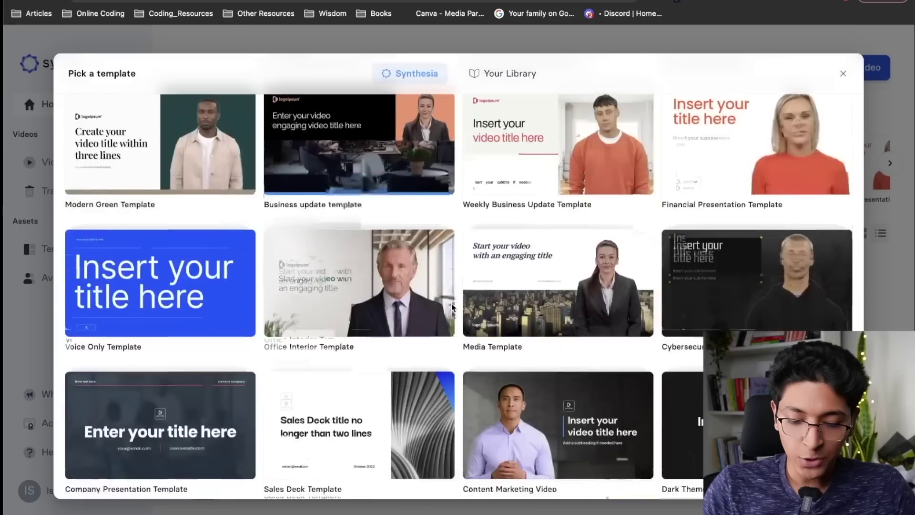
scroll(453, 307, down, 3)
scroll(382, 334, up, 5)
scroll(360, 318, up, 3)
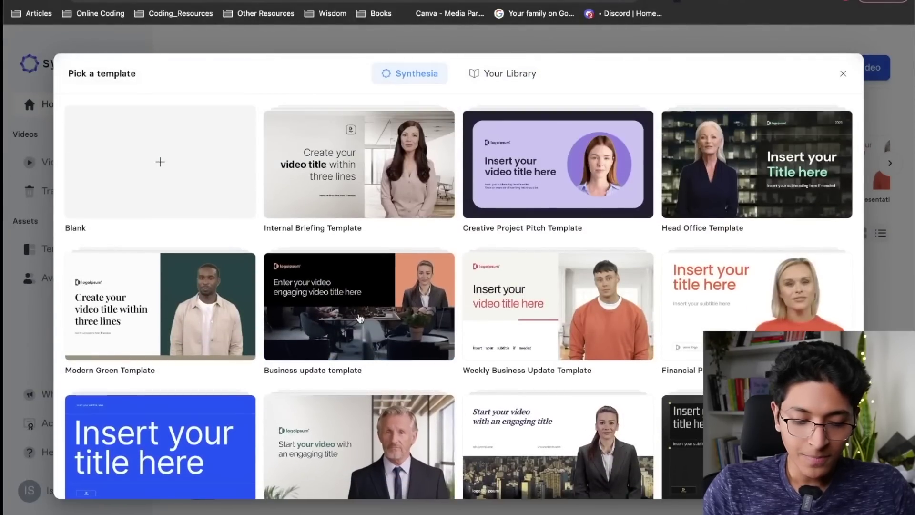
mouse_move(361, 197)
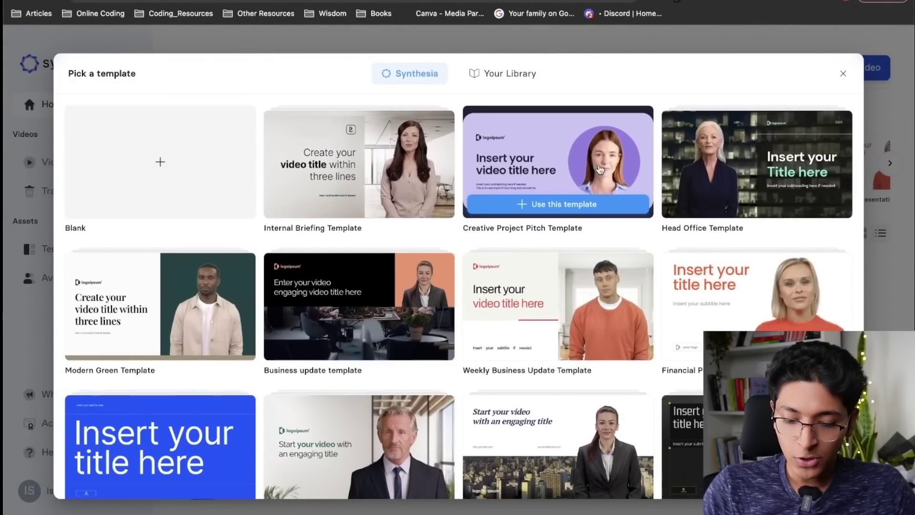
scroll(744, 267, down, 5)
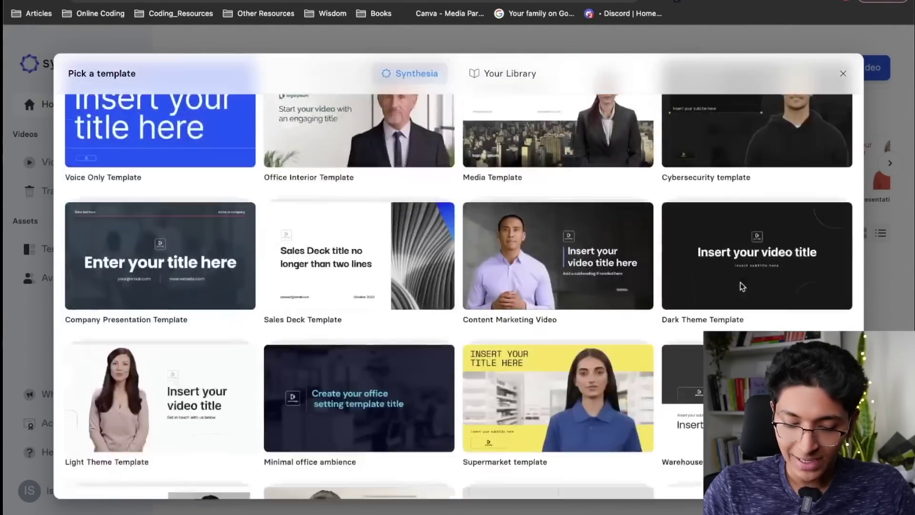
scroll(481, 228, down, 5)
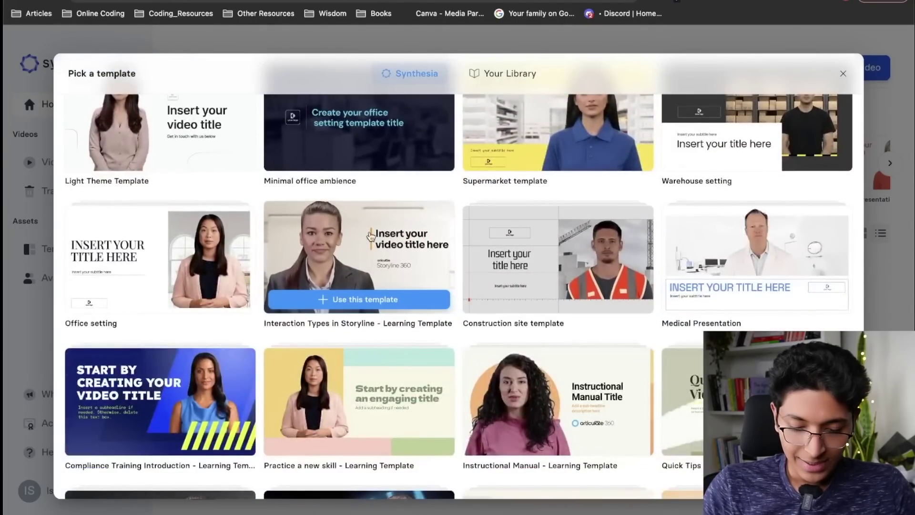
click(371, 239)
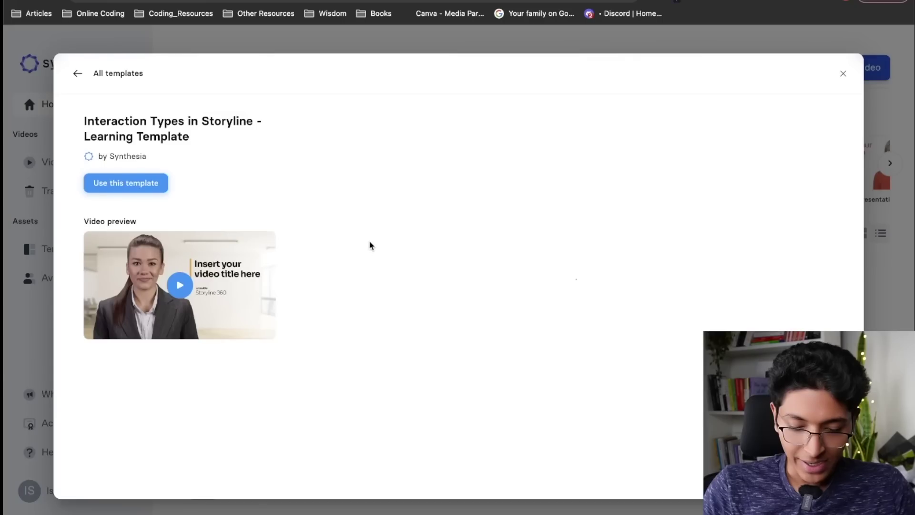
Preview the template's video in full screen and create a new video from this template.
click(180, 286)
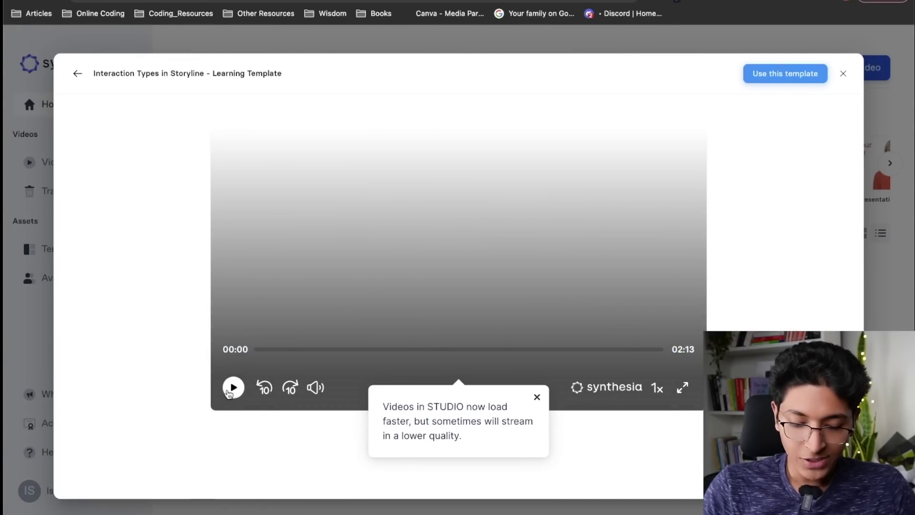
click(232, 387)
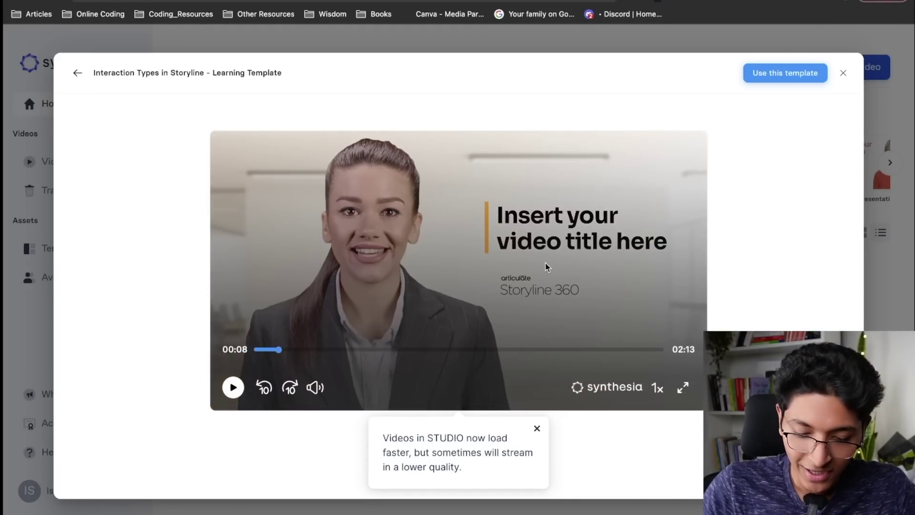
click(683, 387)
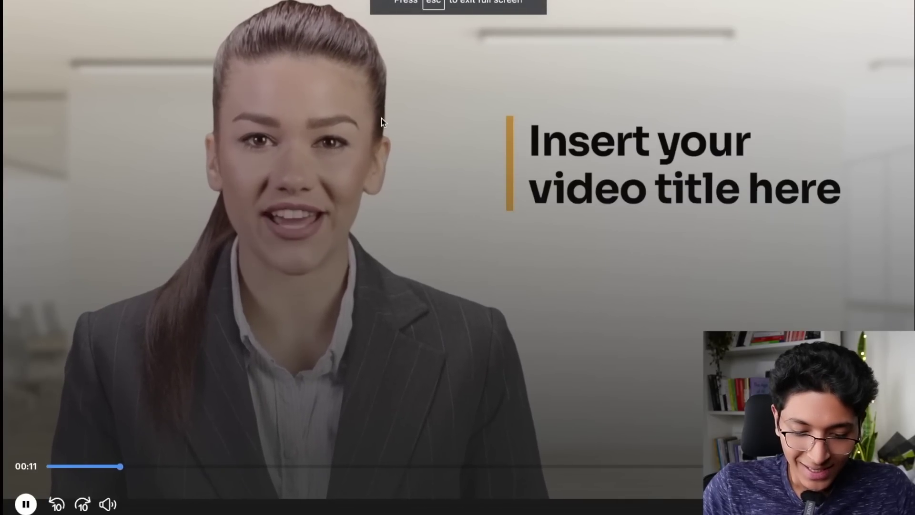
click(499, 243)
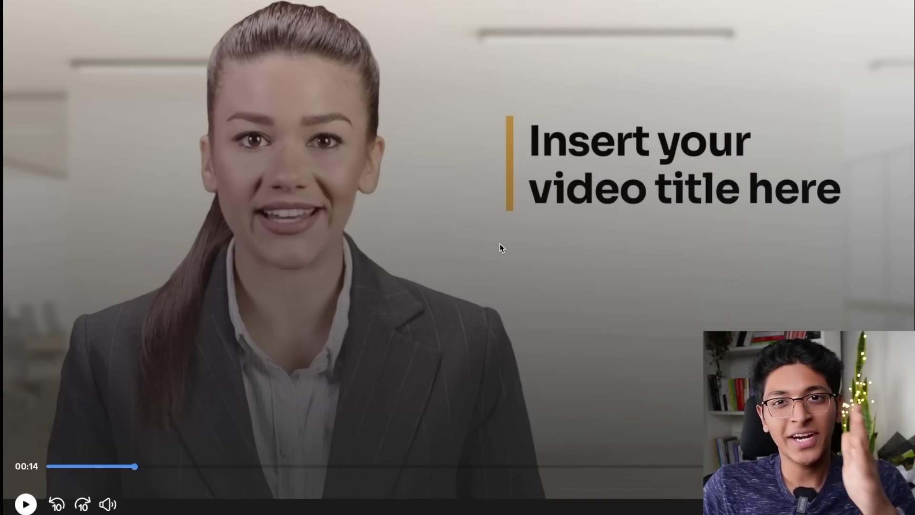
key(Escape)
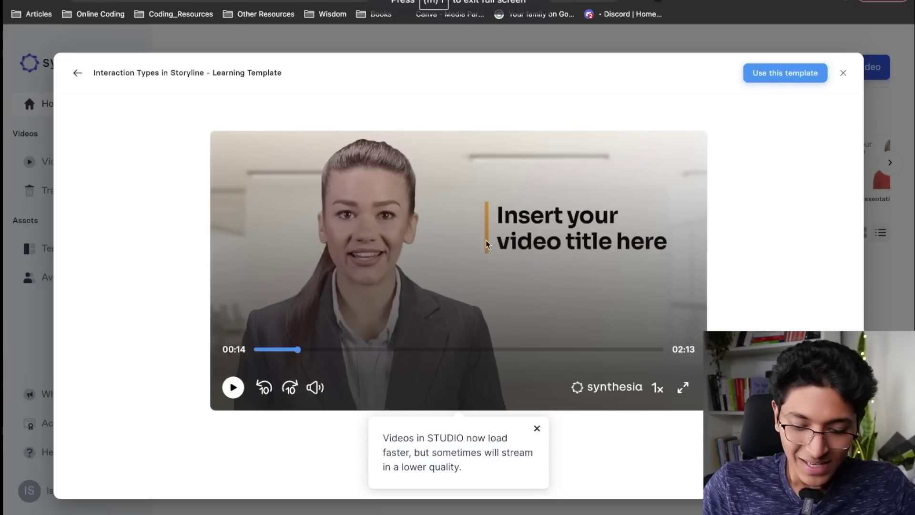
click(775, 81)
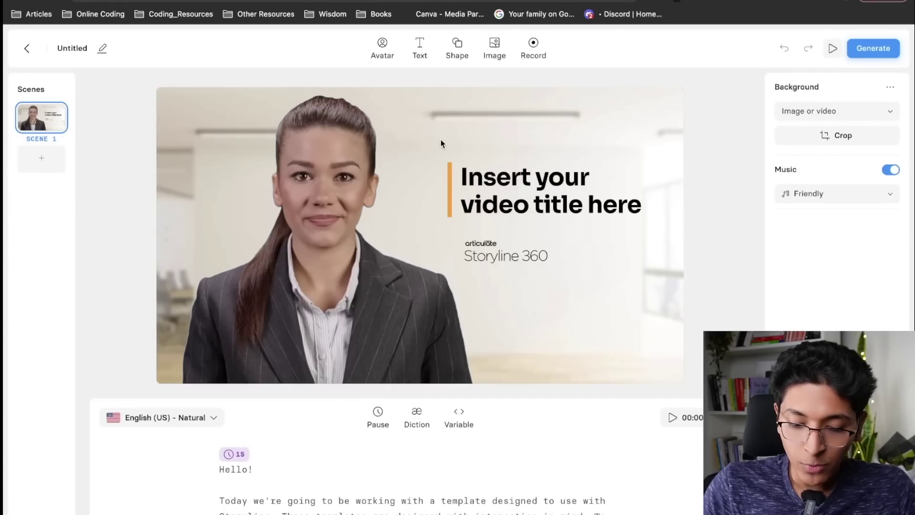
Examine the range of avatars that can be added to the scene.
click(382, 49)
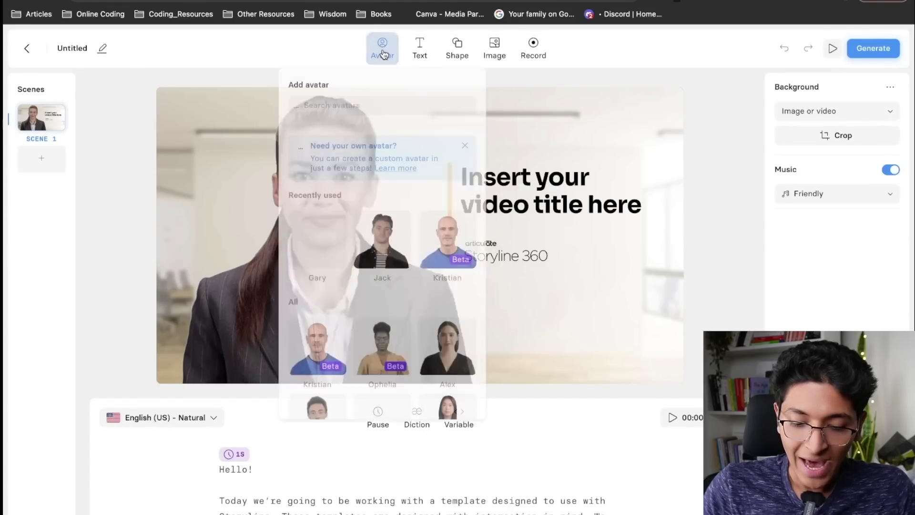
click(226, 78)
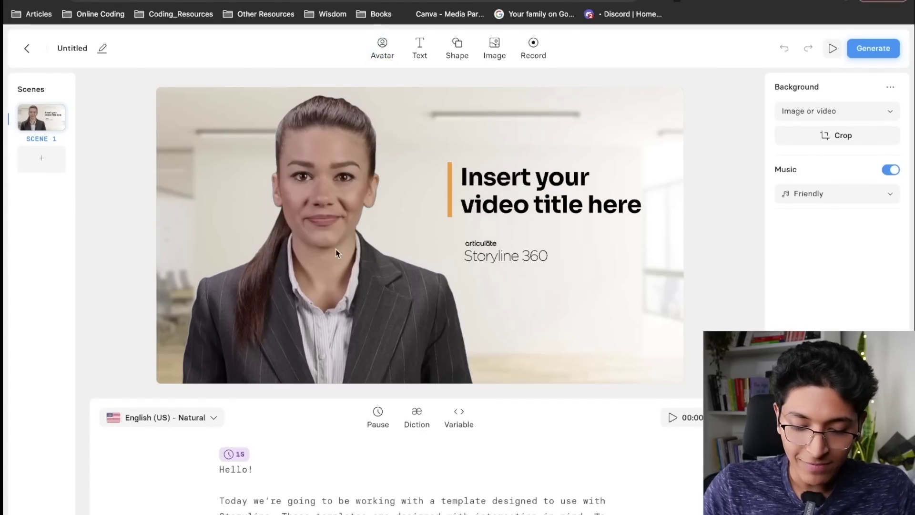
click(382, 47)
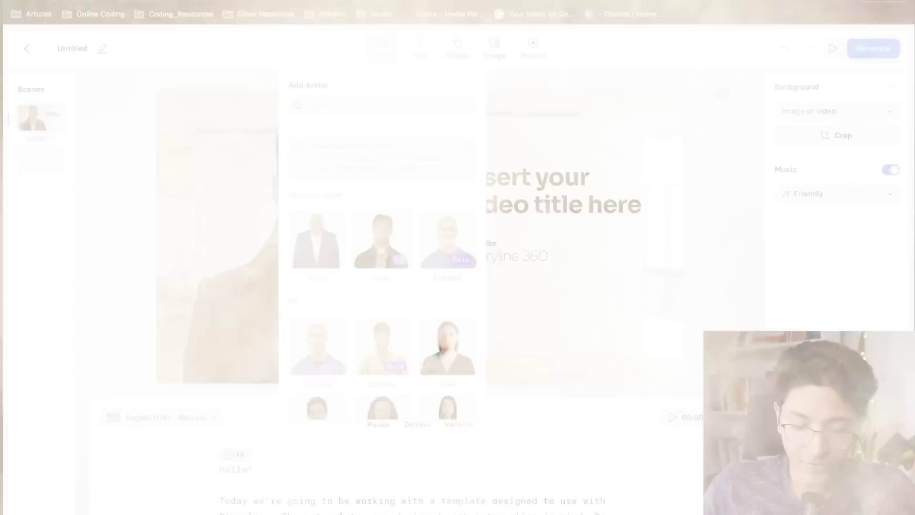
scroll(527, 53, down, 15)
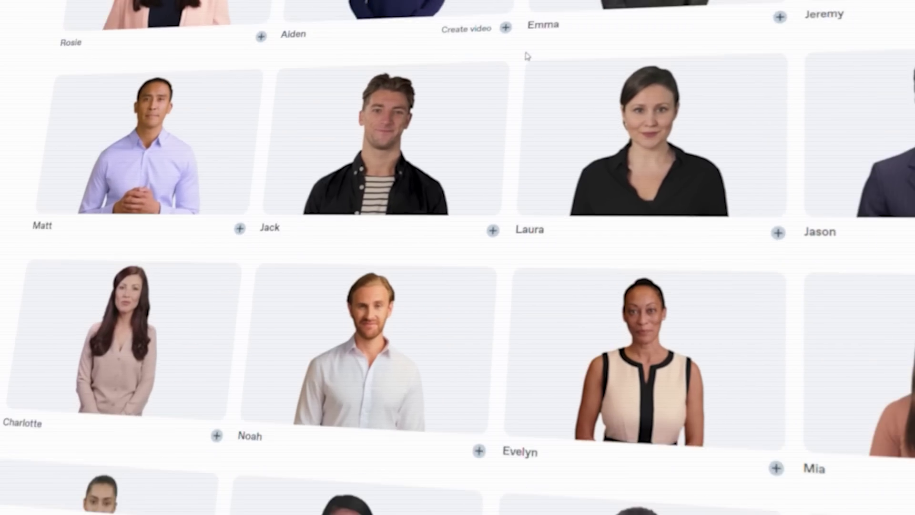
scroll(527, 51, down, 20)
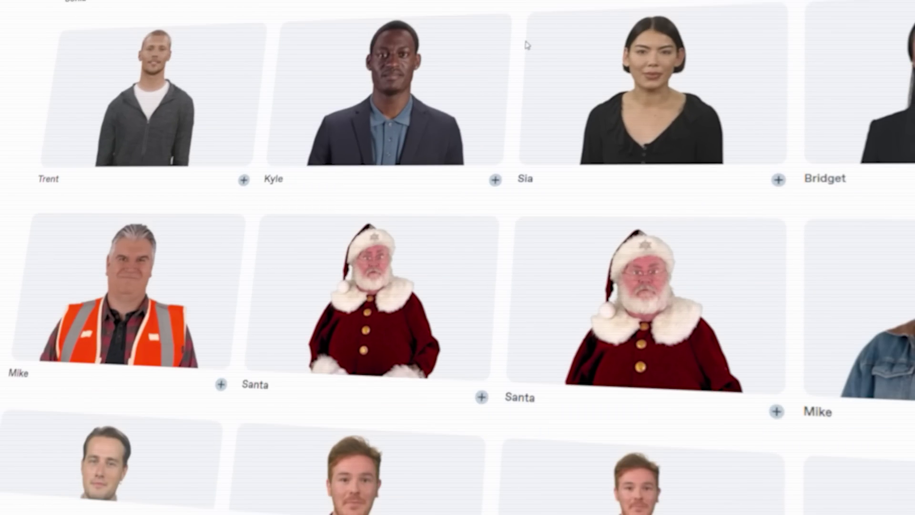
scroll(527, 45, down, 15)
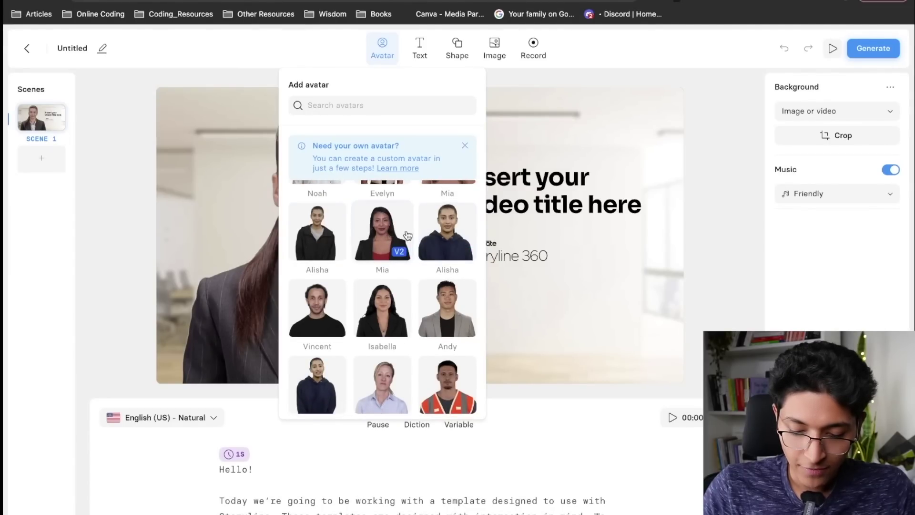
scroll(379, 263, down, 5)
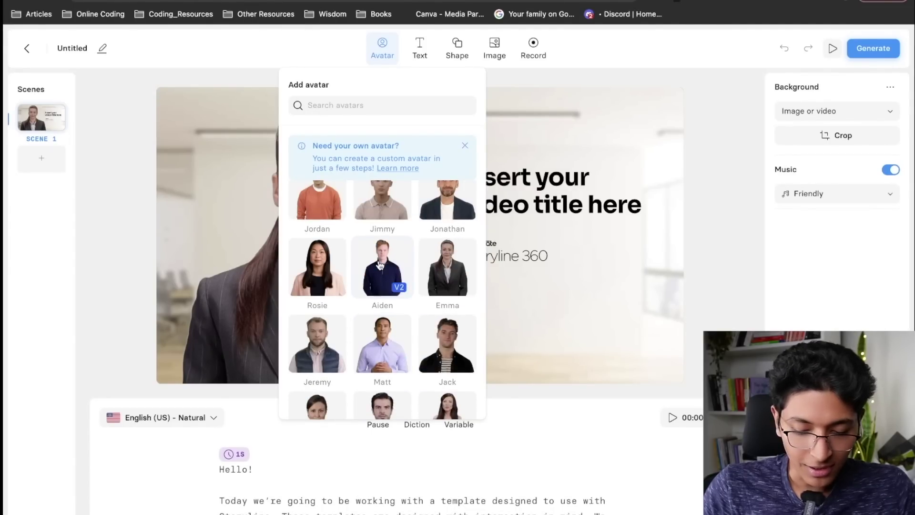
scroll(379, 264, up, 1)
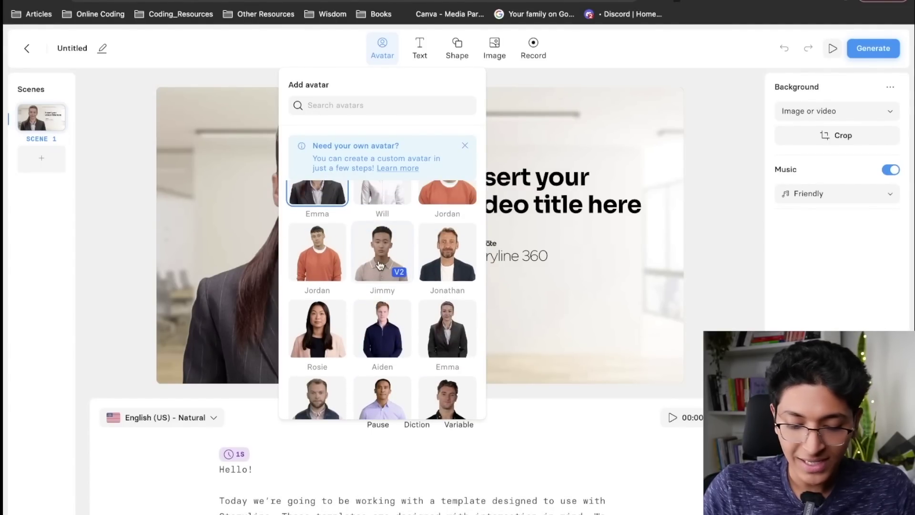
scroll(380, 265, up, 5)
scroll(380, 265, down, 6)
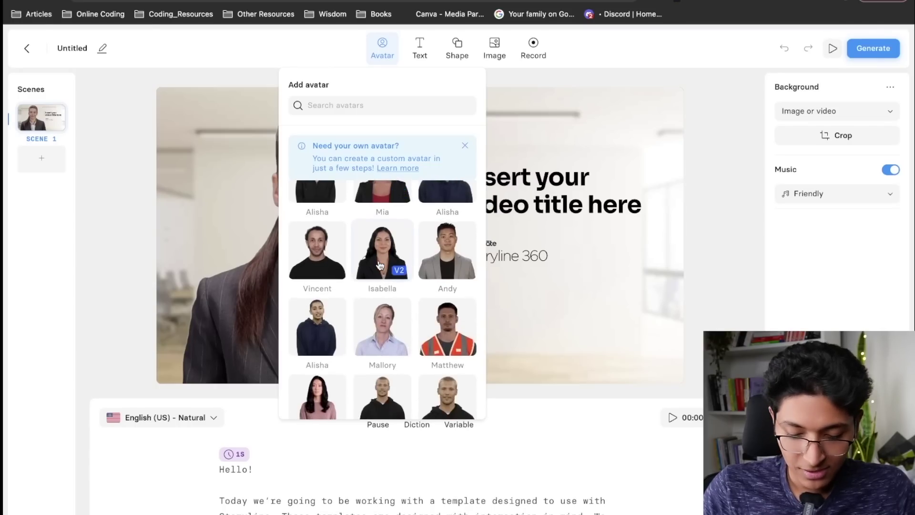
scroll(380, 264, down, 10)
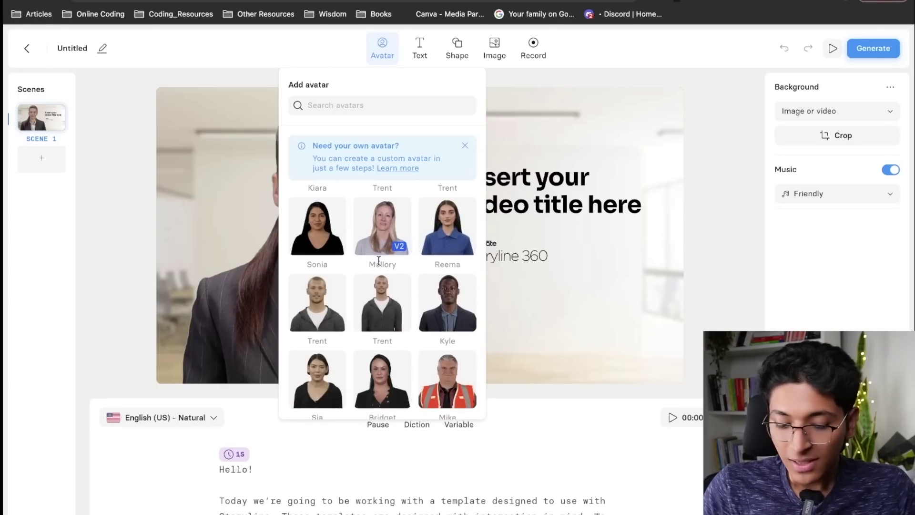
scroll(380, 265, up, 2)
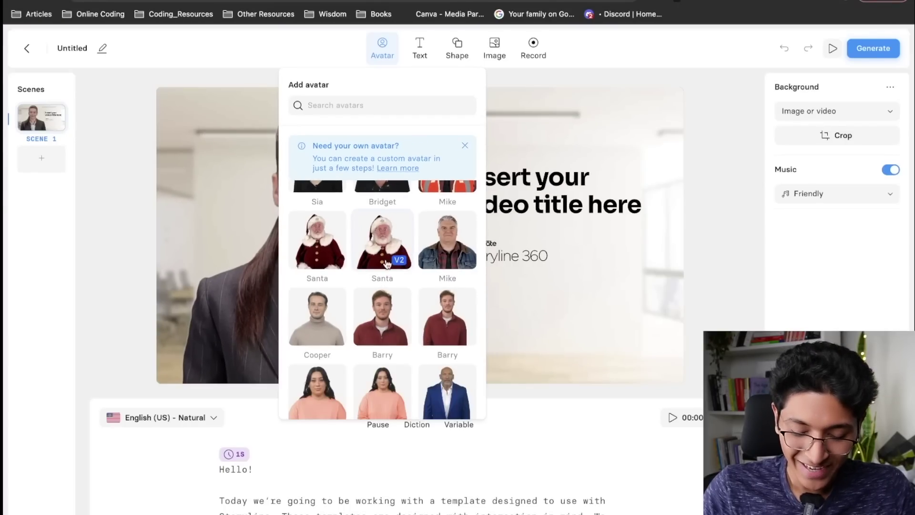
scroll(387, 264, down, 8)
Look at the text styles, shapes and stock images available for the scene.
click(419, 48)
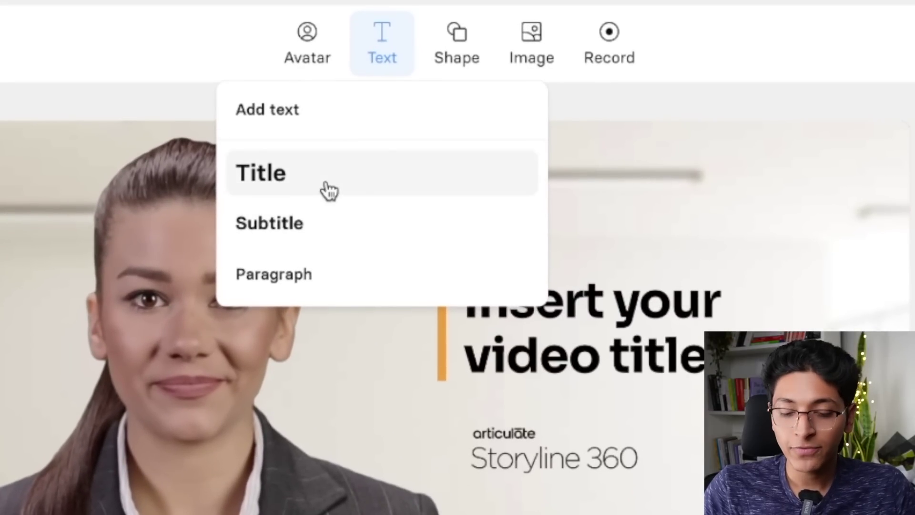
click(465, 50)
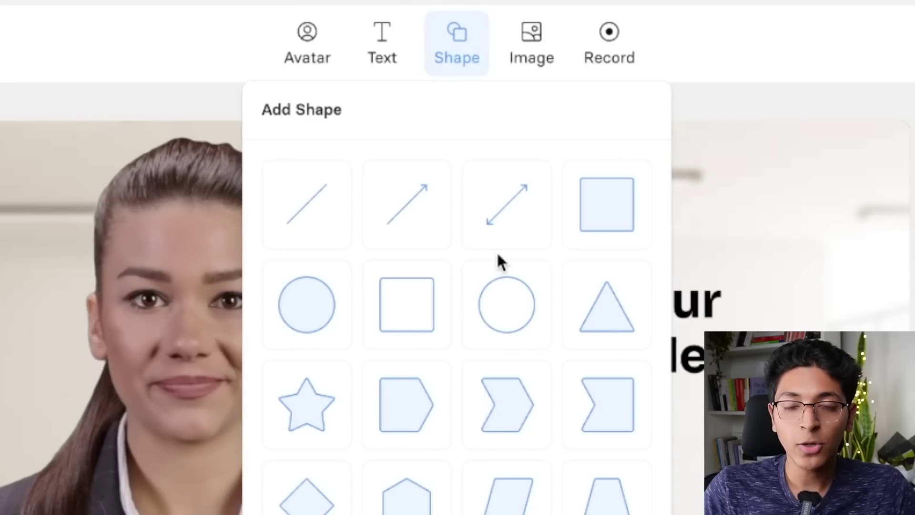
click(540, 56)
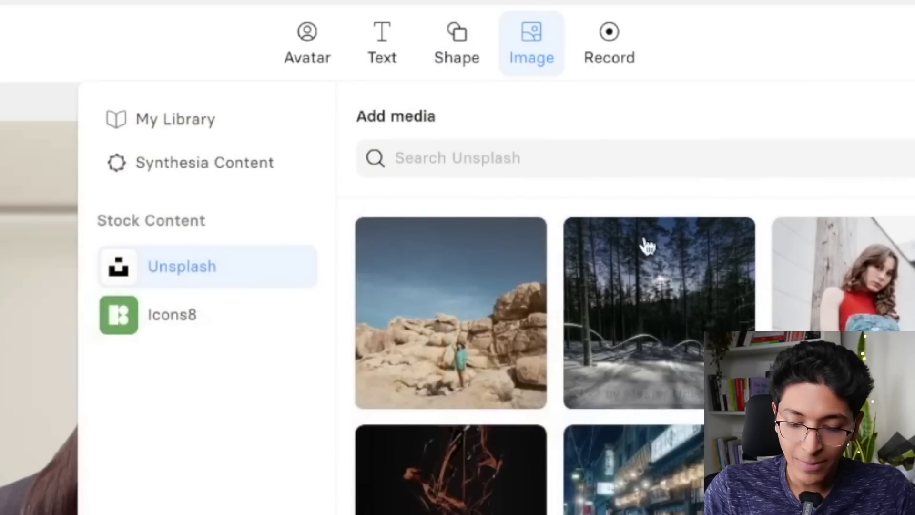
Close the image library and read through the avatar's script for the scene.
click(823, 50)
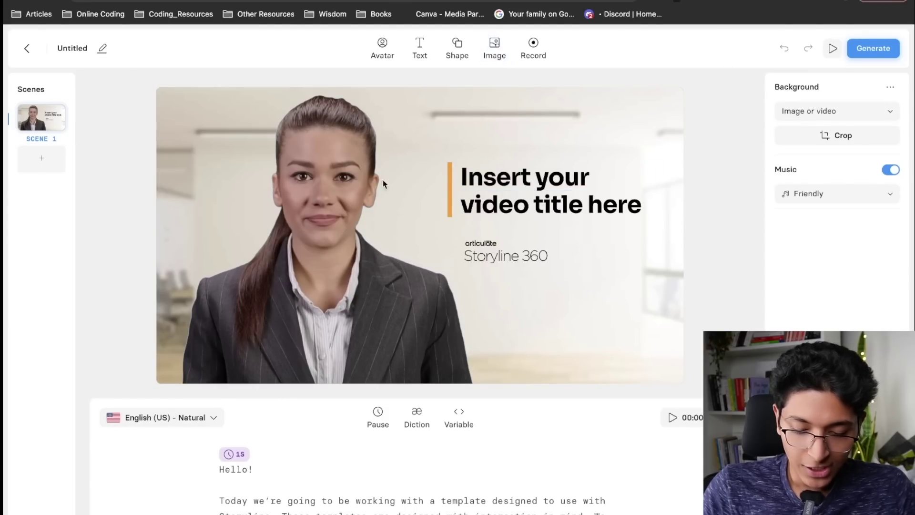
scroll(368, 466, down, 2)
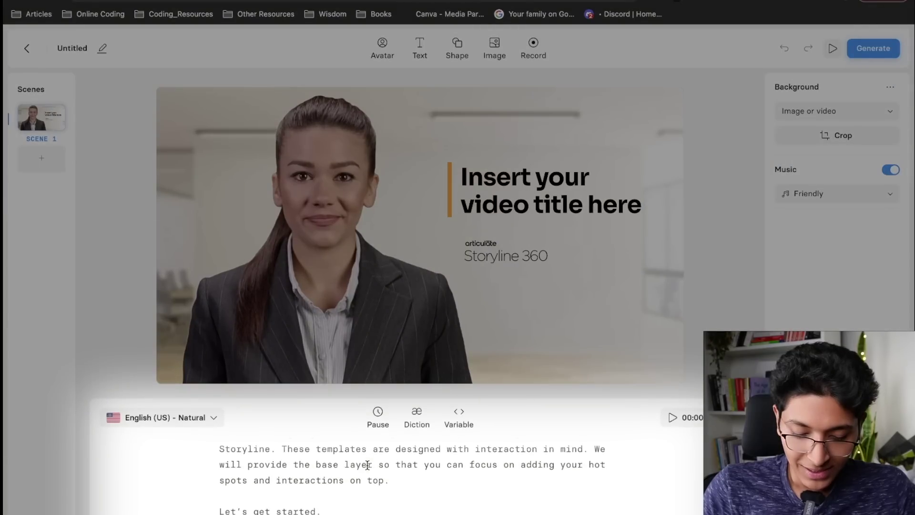
scroll(367, 465, up, 2)
scroll(367, 466, down, 1)
scroll(367, 465, up, 1)
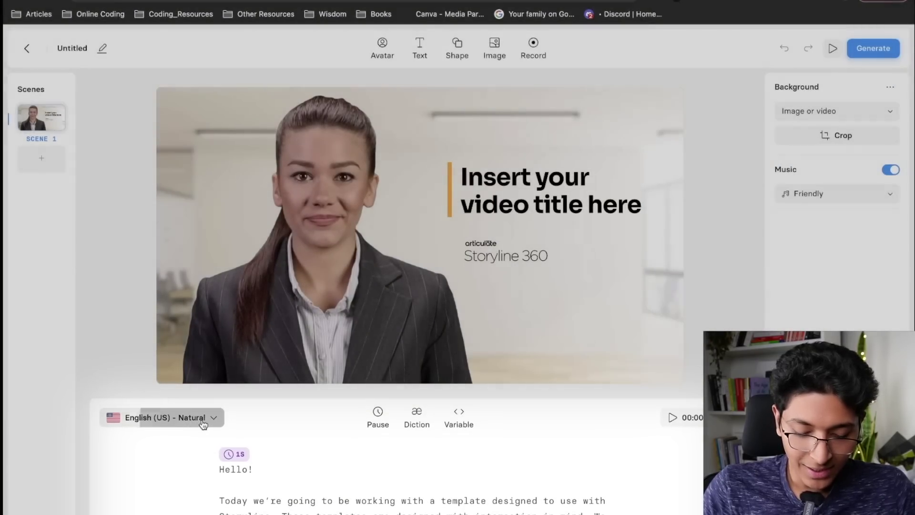
Look through the recommended and other English voices available for the avatar.
click(209, 417)
scroll(426, 305, down, 1)
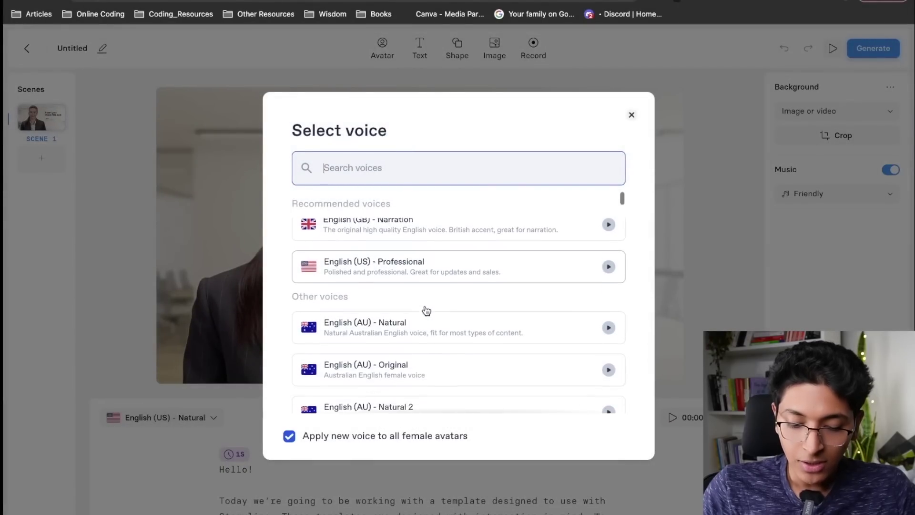
scroll(426, 311, up, 1)
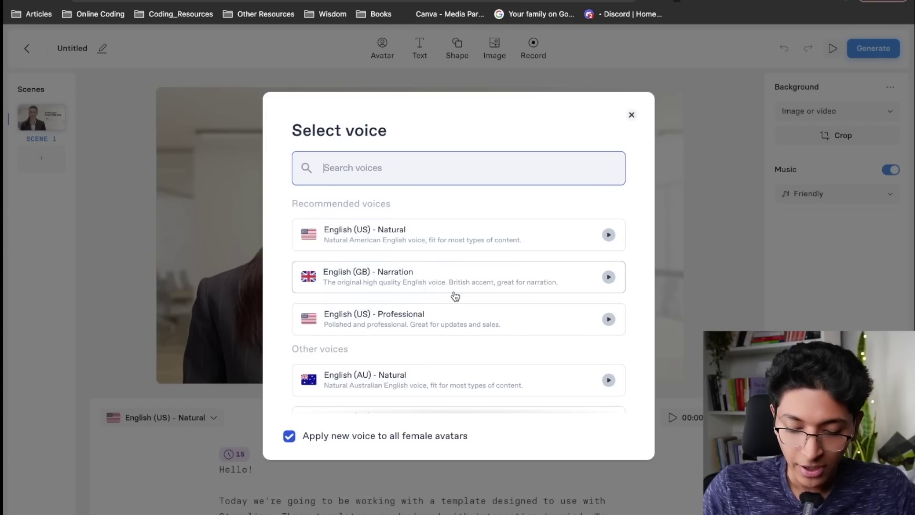
scroll(459, 320, down, 1)
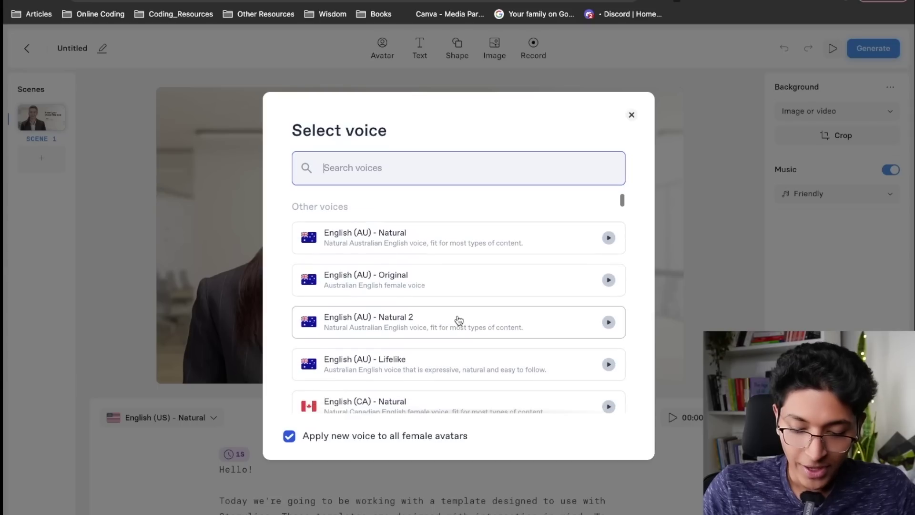
scroll(458, 286, down, 1)
scroll(470, 304, down, 1)
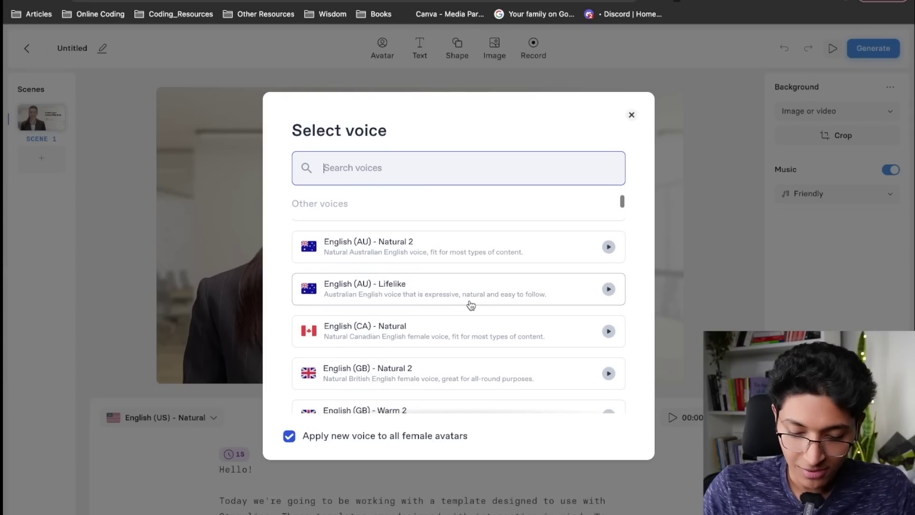
scroll(363, 323, down, 4)
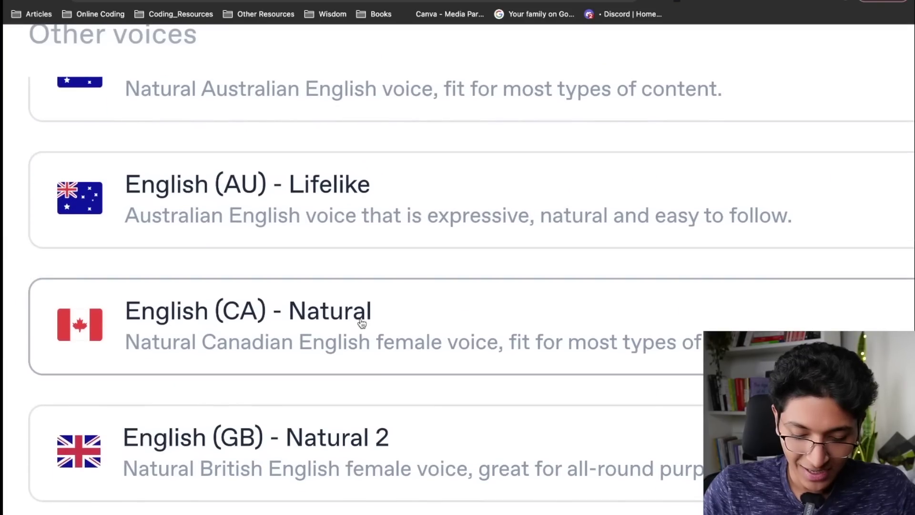
scroll(362, 323, down, 3)
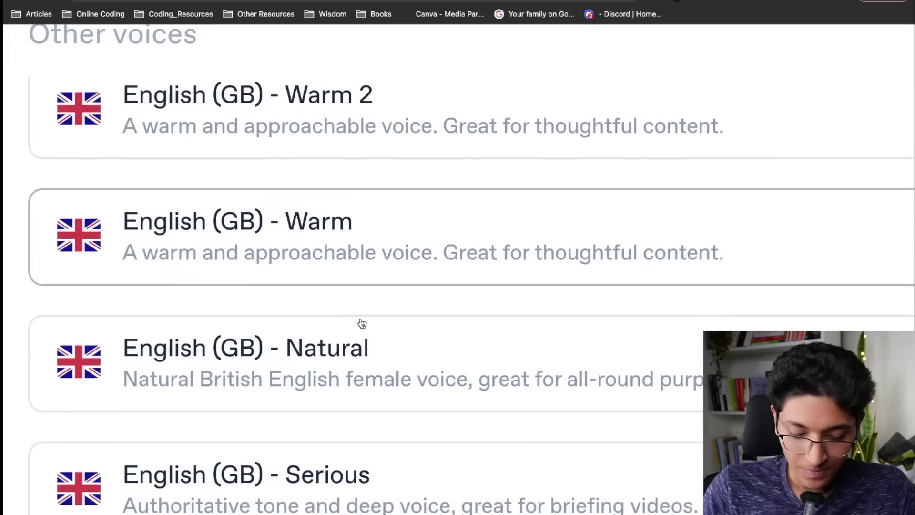
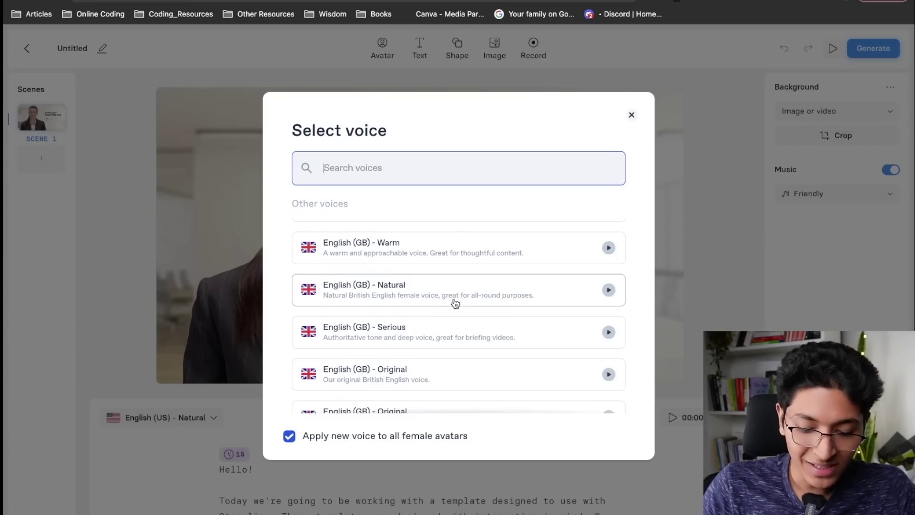
scroll(424, 305, down, 2)
scroll(424, 305, up, 10)
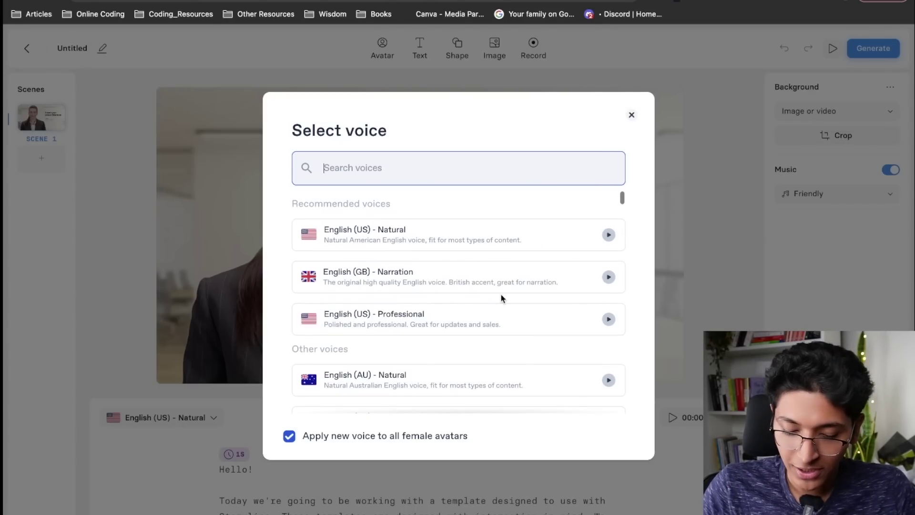
Search the voices for "english(IN)", listen to the English (IN) - Natural sample and leave the voice selection without choosing one.
text(english(IN))
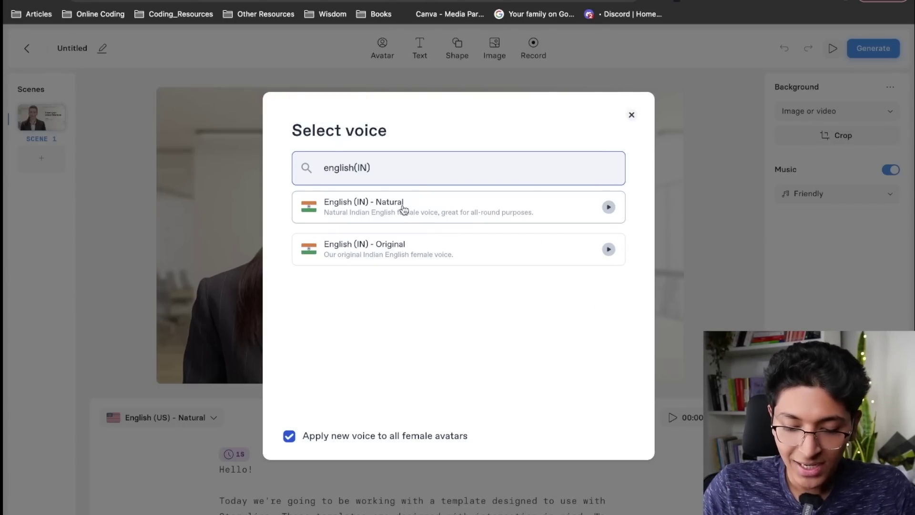
click(607, 207)
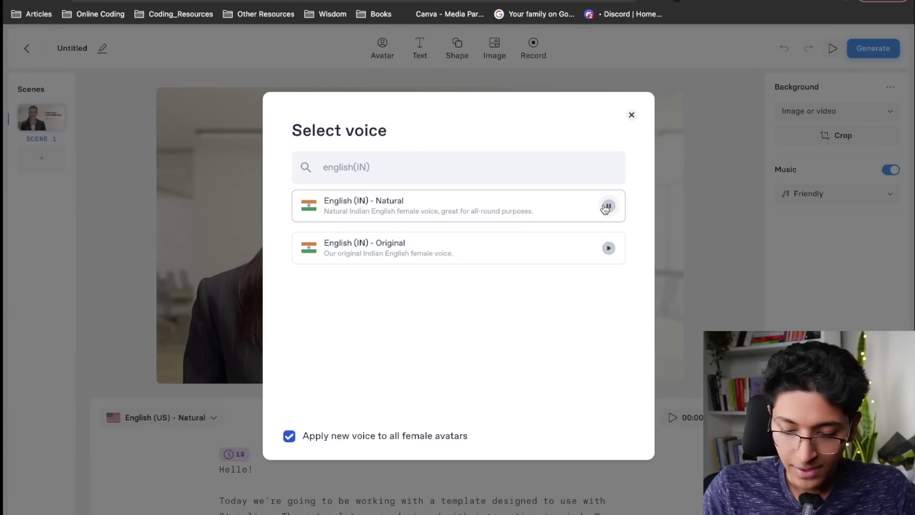
click(186, 418)
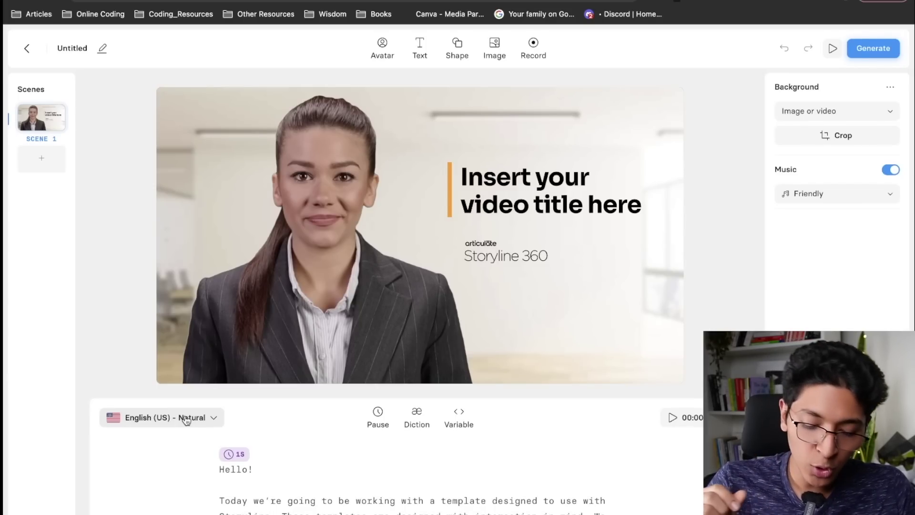
Review the script, check the duration of the pause before "Hello!" and play the script's audio preview.
scroll(345, 495, down, 3)
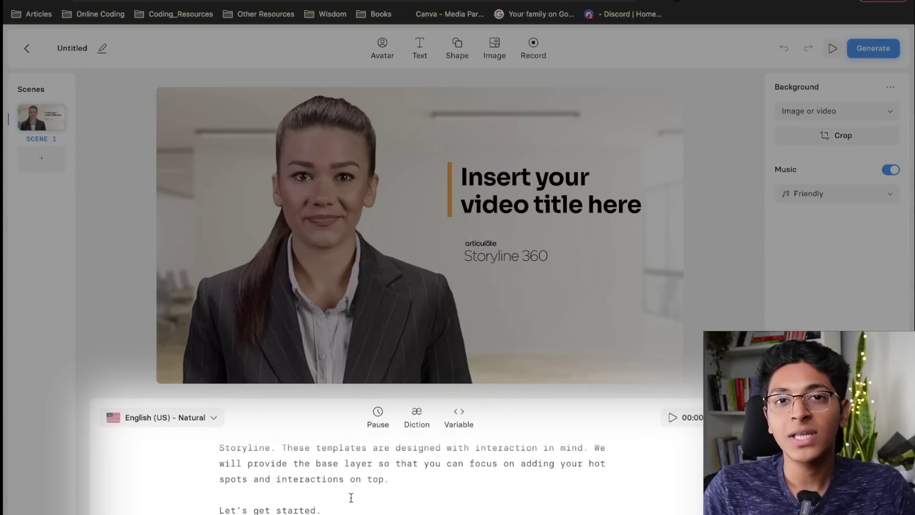
scroll(379, 492, up, 3)
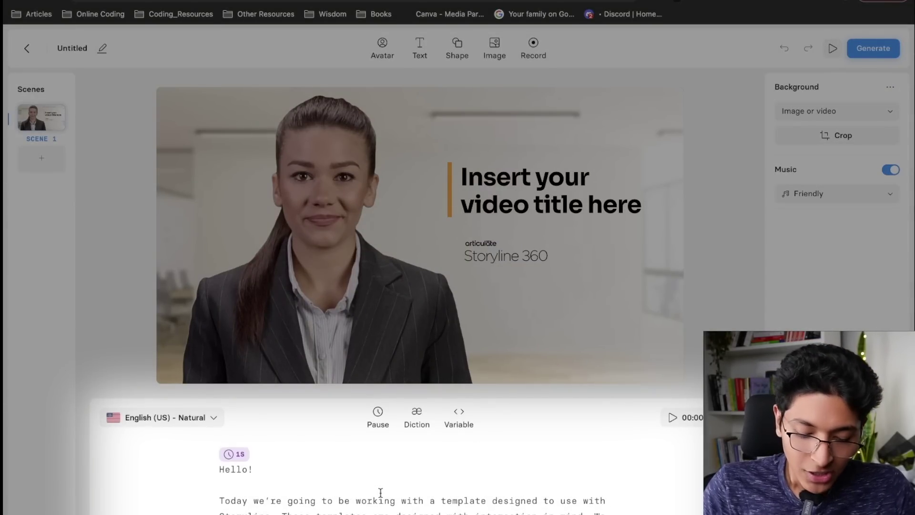
scroll(380, 492, down, 3)
scroll(381, 492, up, 3)
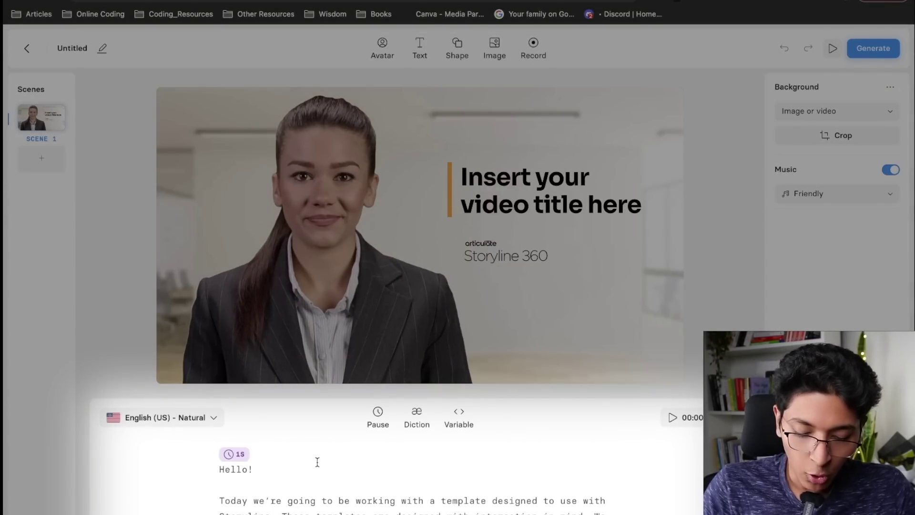
click(240, 455)
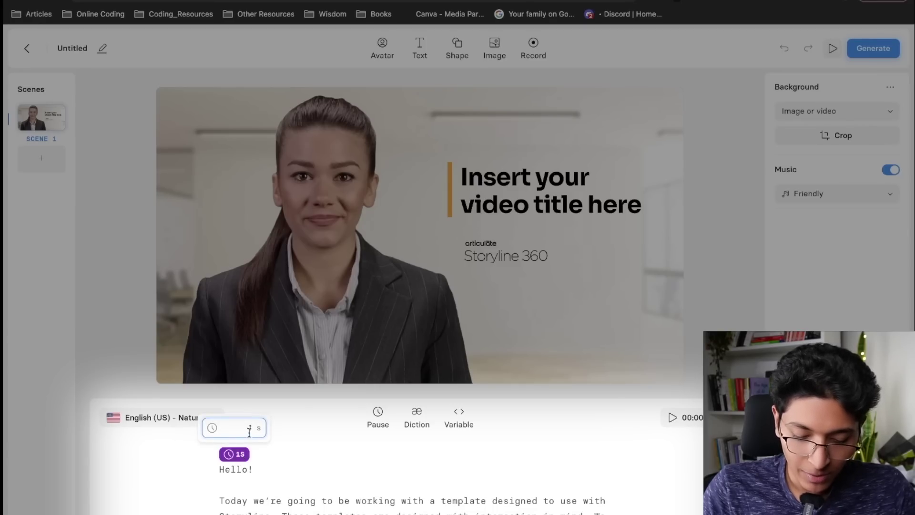
click(285, 458)
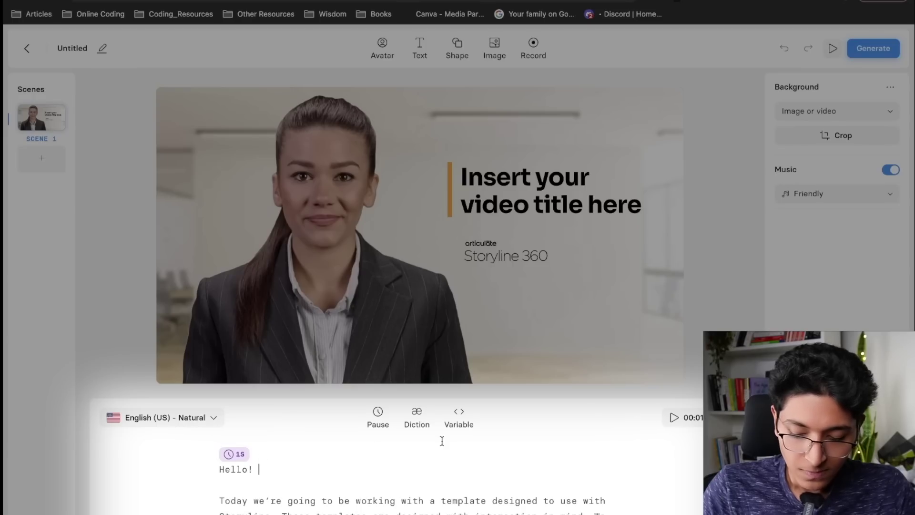
click(673, 419)
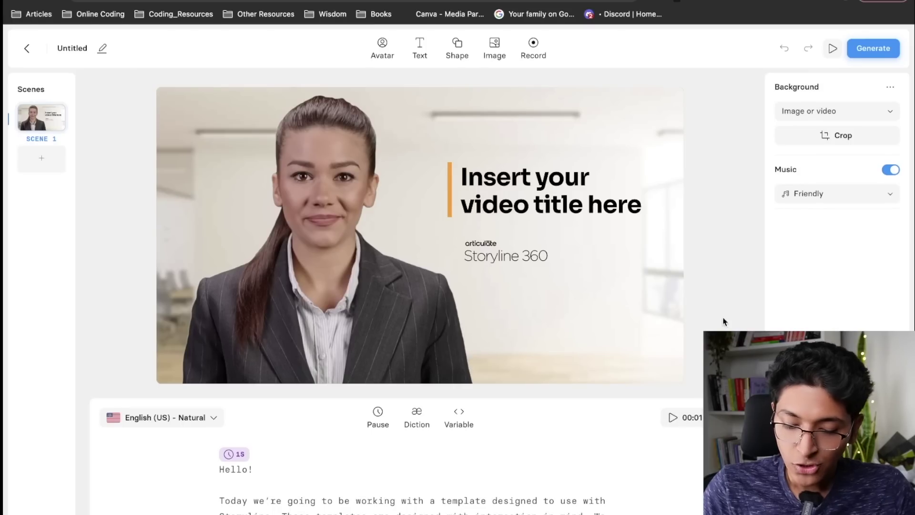
Inspect the text settings of the first title line and look over the script again.
click(527, 183)
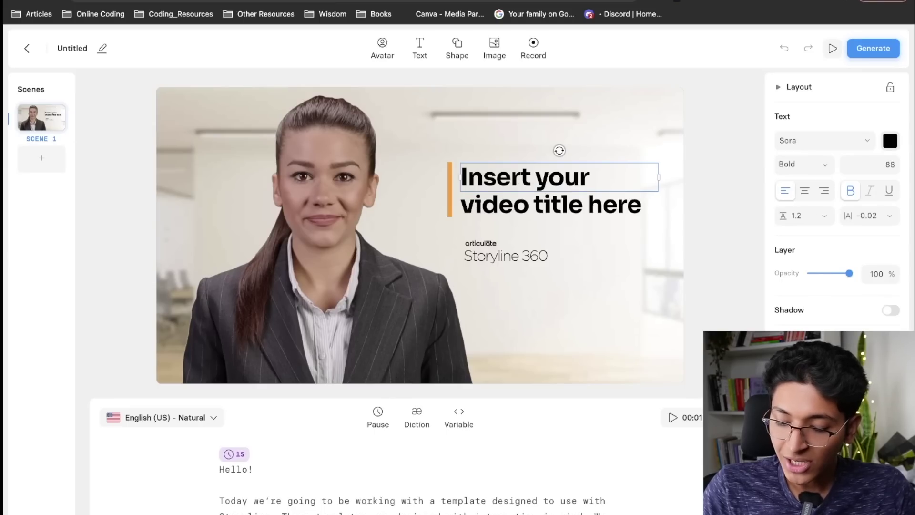
click(728, 229)
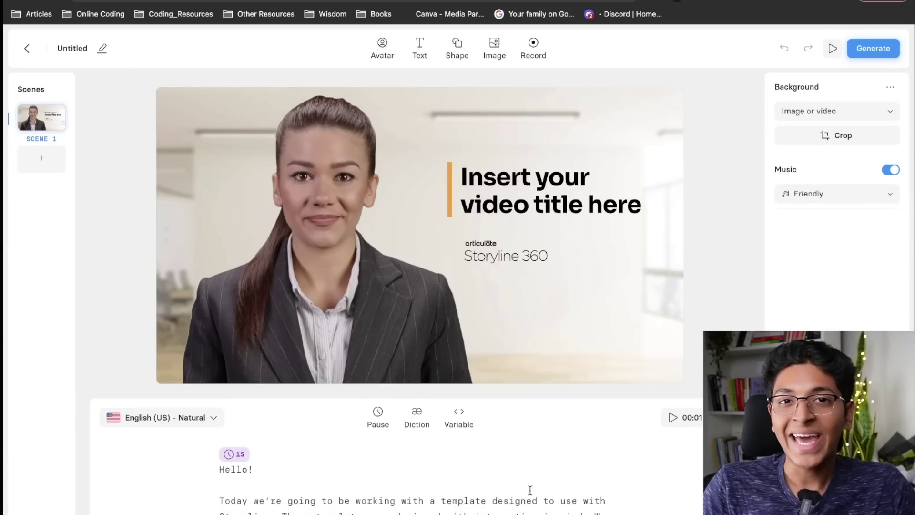
scroll(530, 490, down, 3)
scroll(530, 489, up, 3)
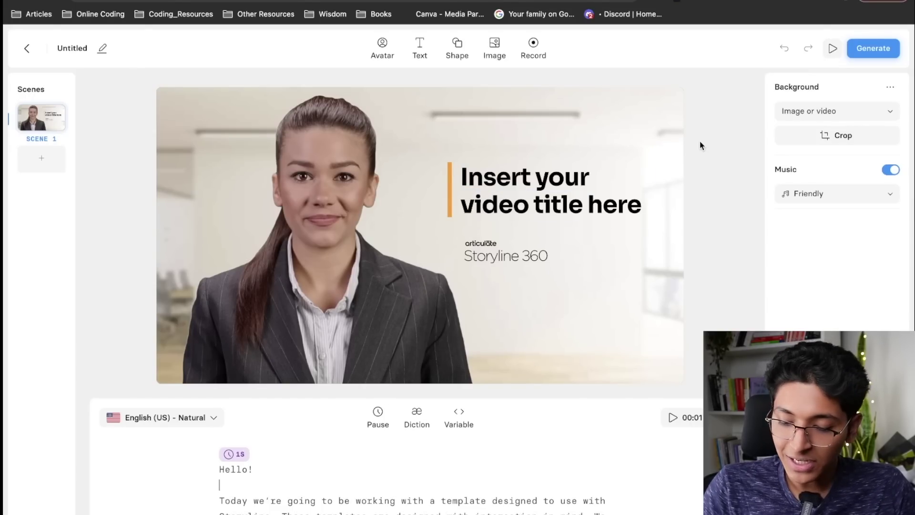
Look at the Unsplash and Pexels stock media available for the scene's background.
click(872, 110)
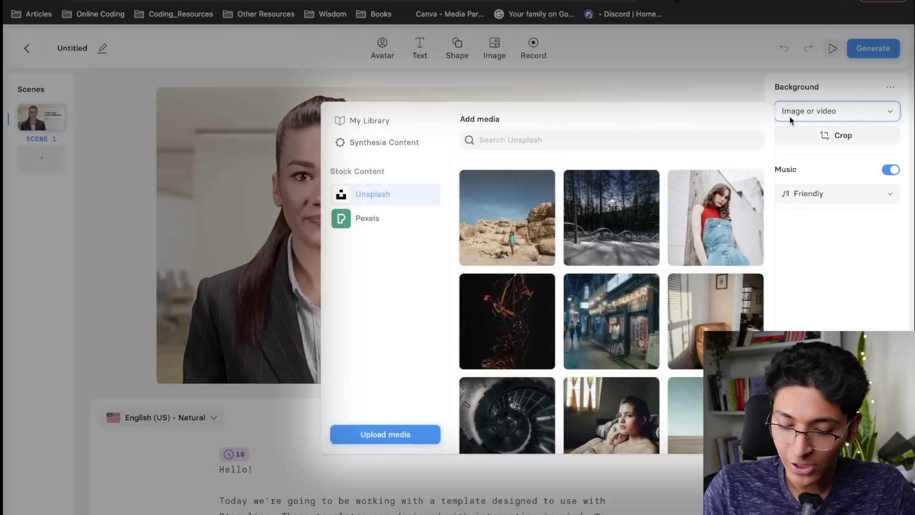
scroll(542, 220, down, 6)
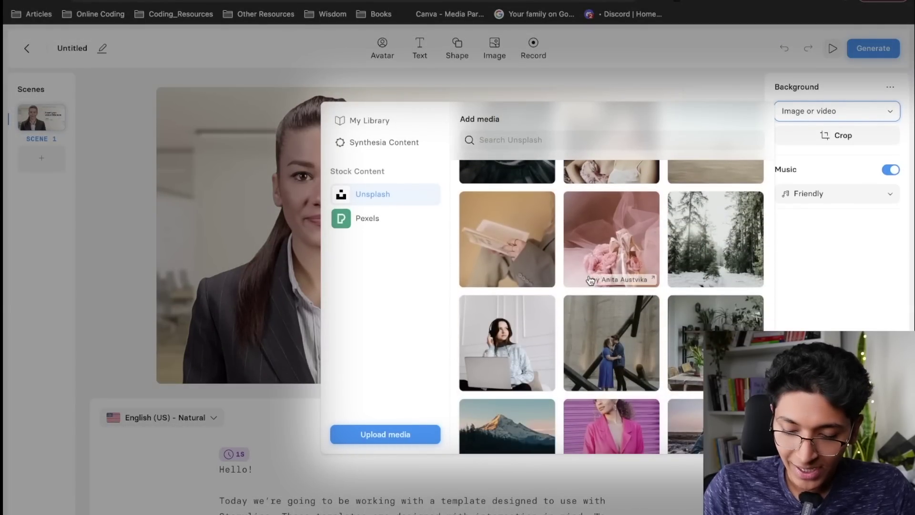
scroll(487, 257, up, 6)
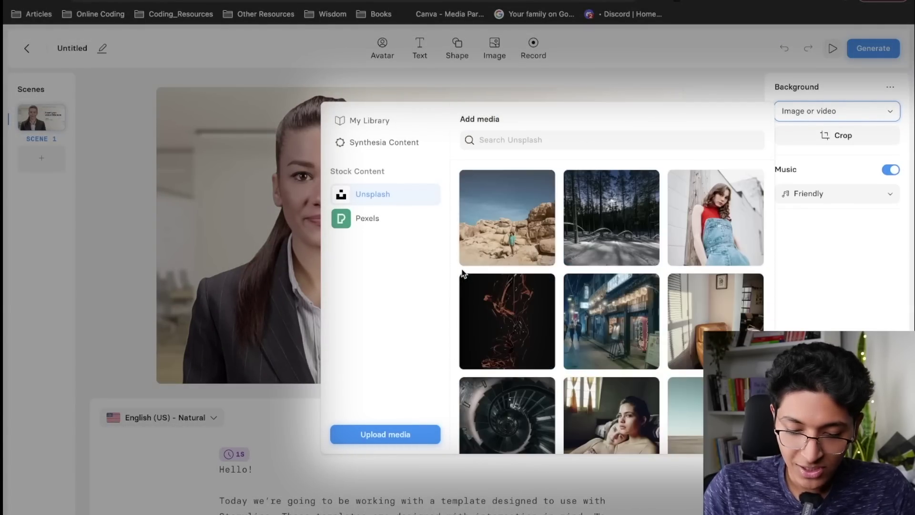
click(378, 217)
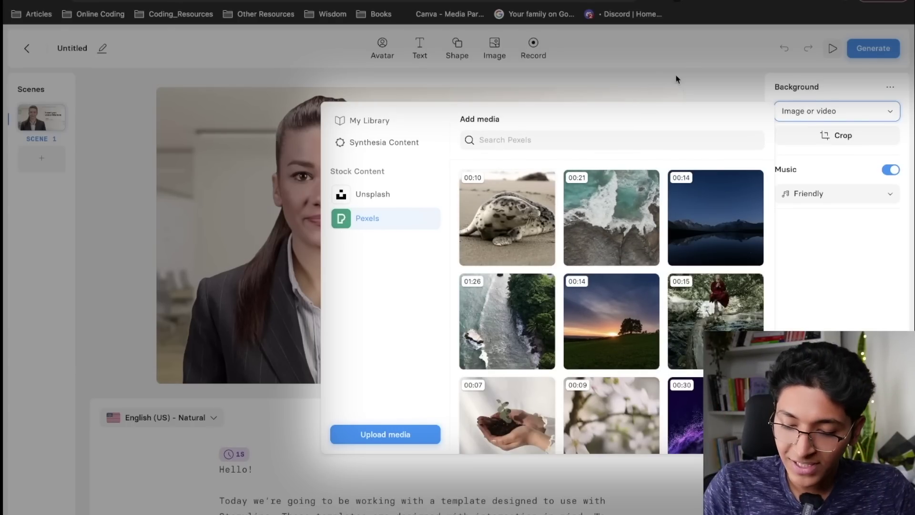
click(713, 82)
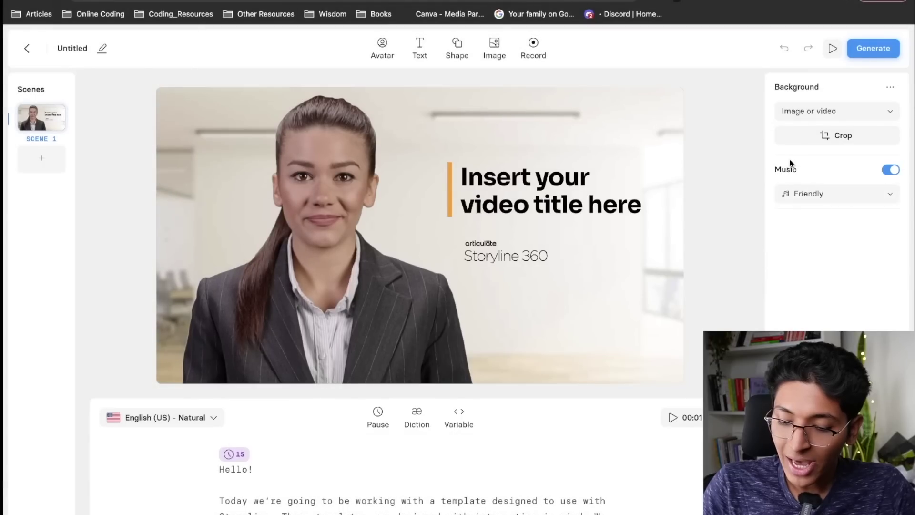
Check the music library options for the scene's soundtrack and look over the script once more.
click(862, 193)
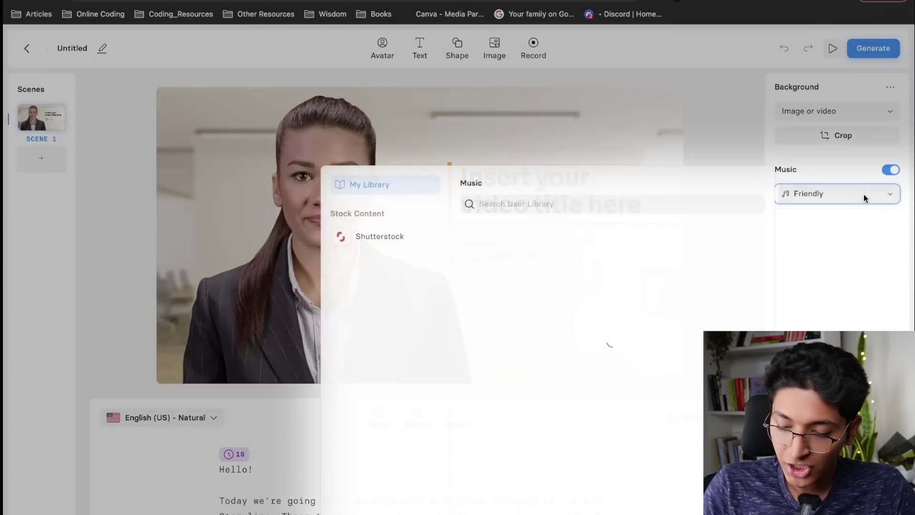
click(533, 208)
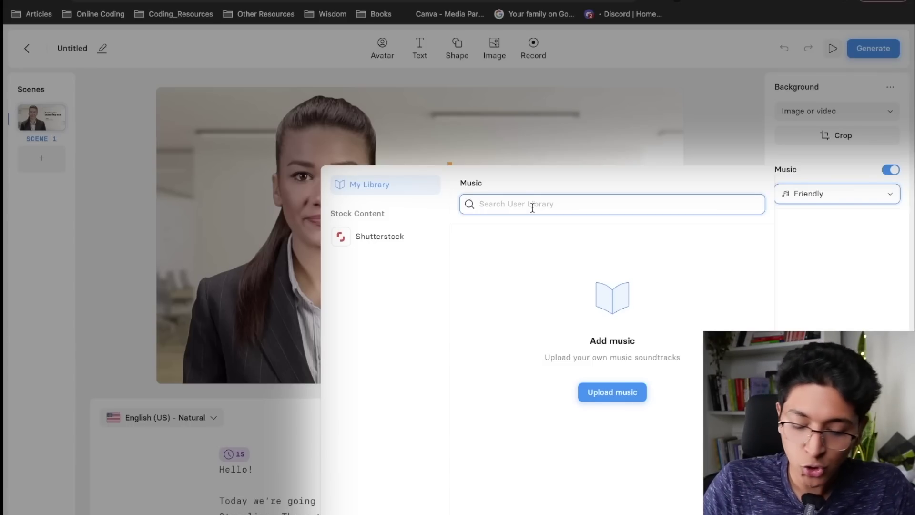
click(720, 136)
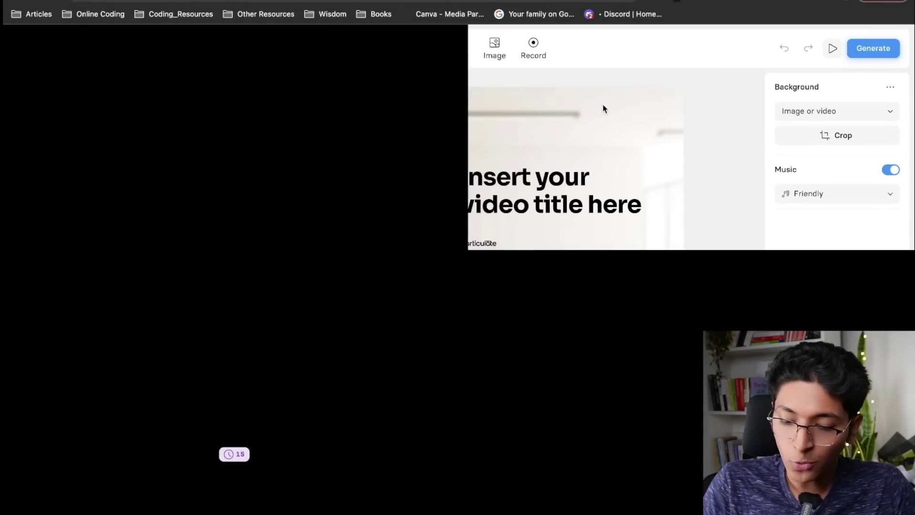
scroll(364, 479, down, 3)
scroll(363, 488, up, 3)
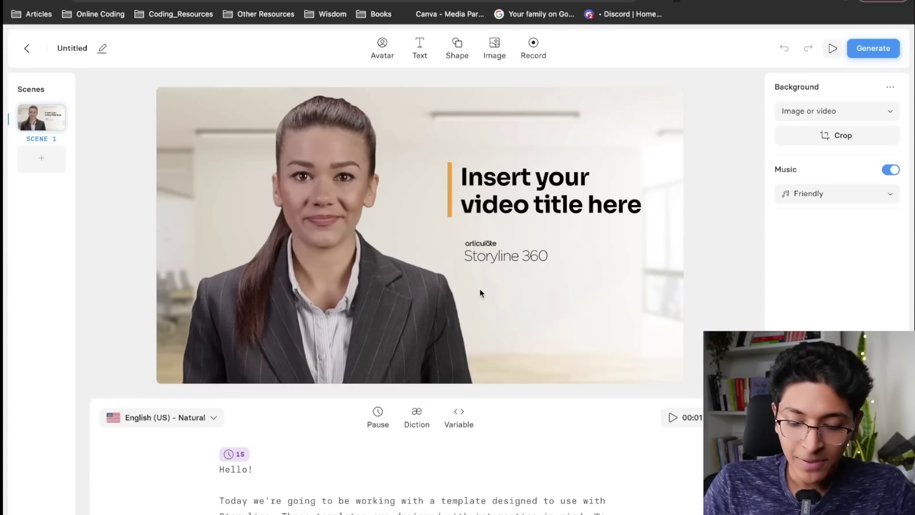
Select the title text and the background image in turn to view their settings, and deselect them.
click(524, 177)
click(606, 118)
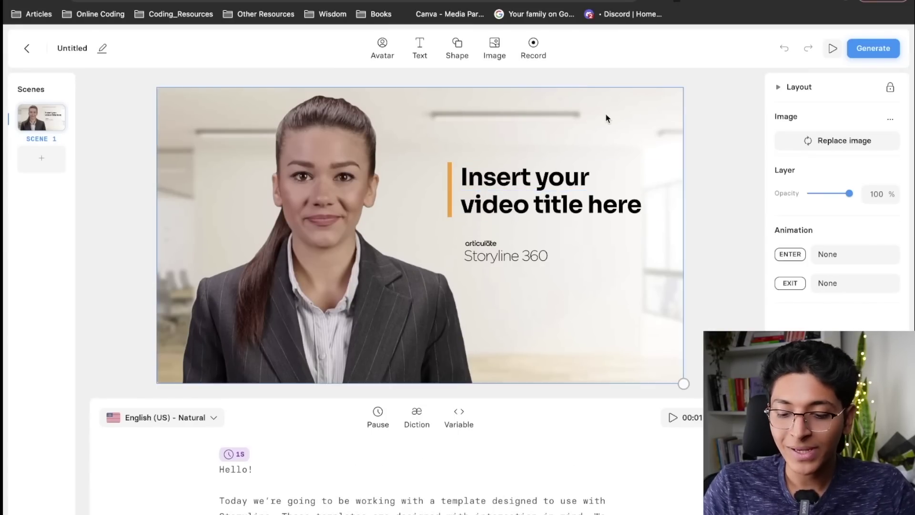
click(702, 141)
Move the avatar slightly down, scale it down from its upper-right corner and nudge it slightly to the left.
click(331, 296)
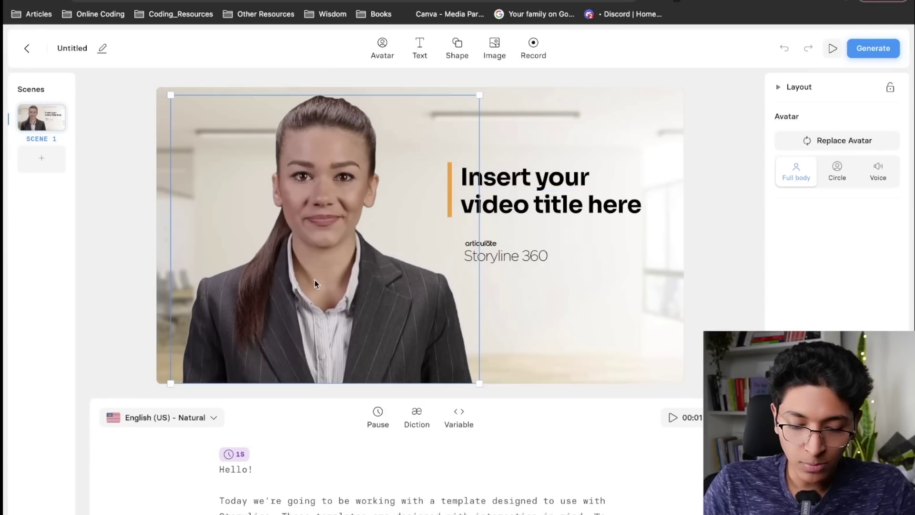
mouse_move(314, 279)
mouse_down()
mouse_move(343, 280)
mouse_move(269, 283)
mouse_move(317, 290)
mouse_up()
drag(469, 96, 374, 189)
drag(279, 301, 272, 302)
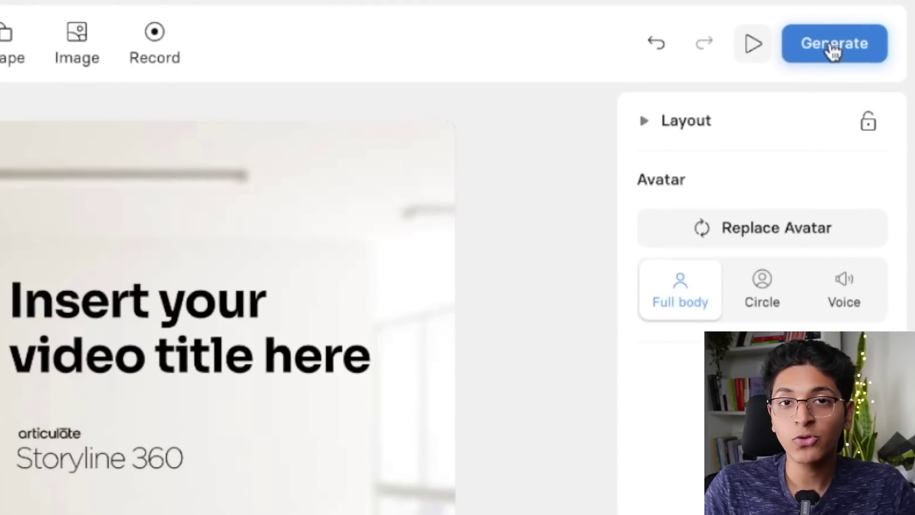
Generate the video with the title kept as Untitled and captions left off.
click(831, 47)
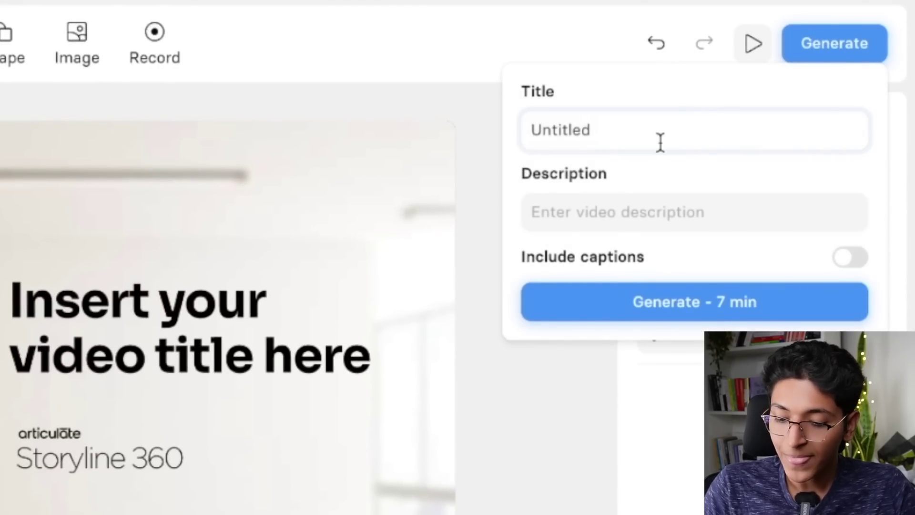
click(660, 140)
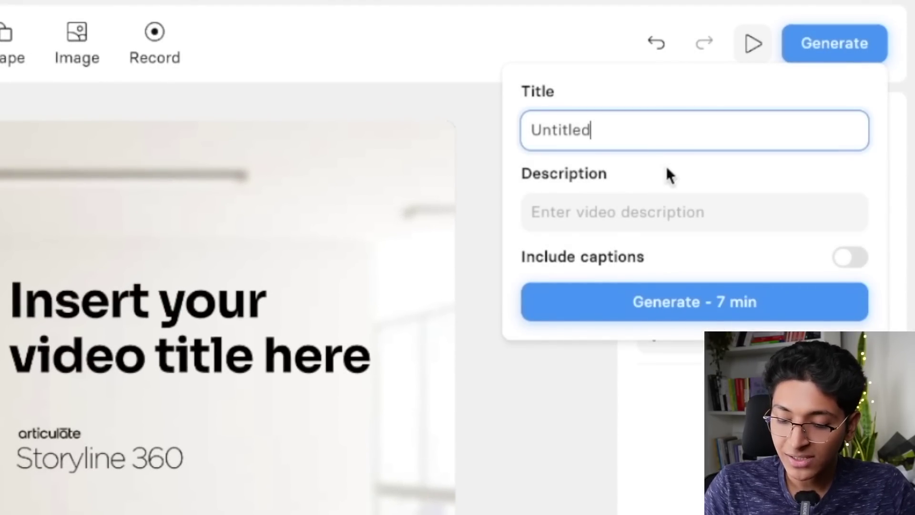
click(697, 302)
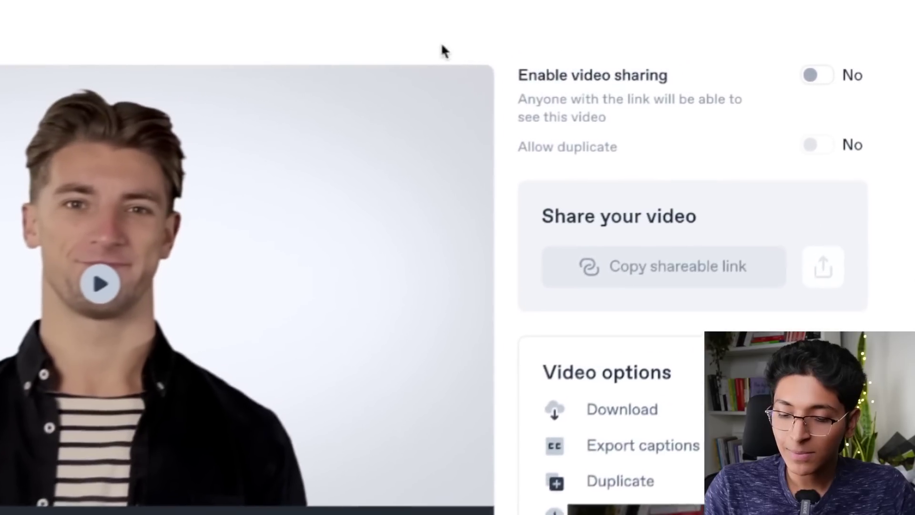
Enable video sharing for the Part13 video and return to the videos list.
click(820, 76)
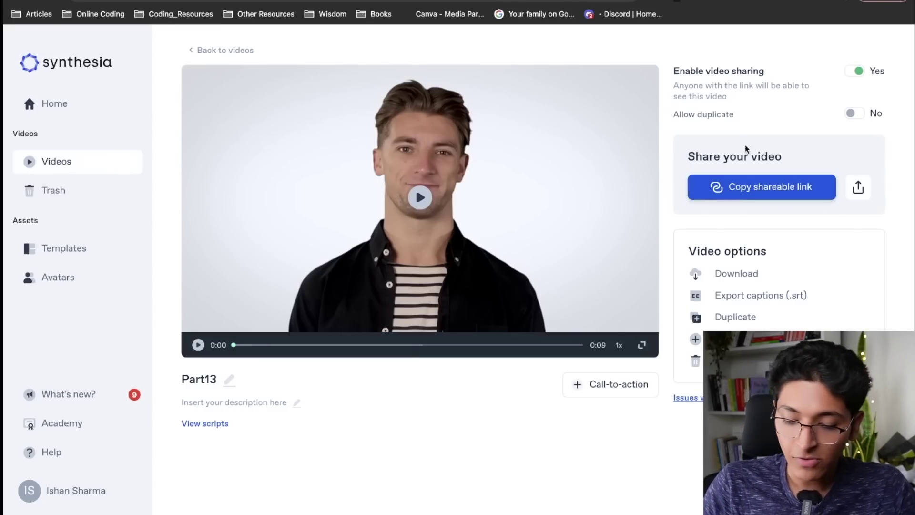
click(233, 52)
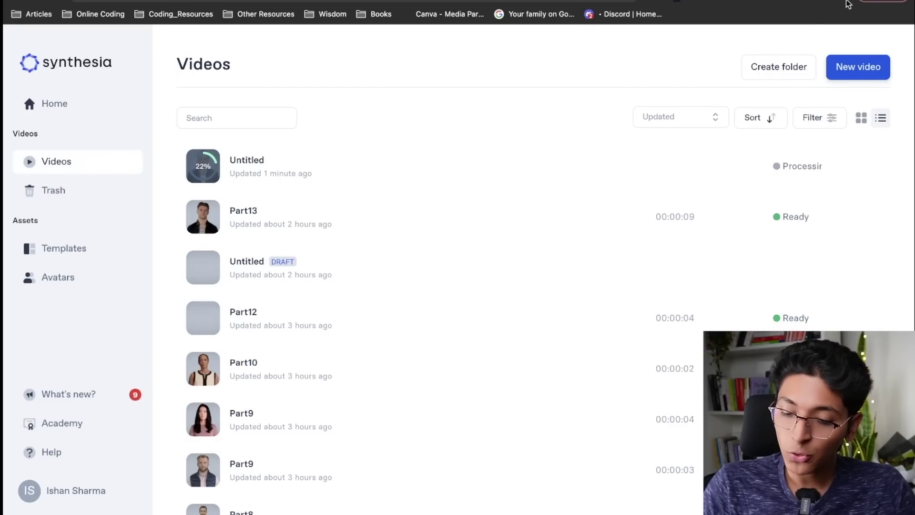
Switch to ChatGPT in a new browser tab and get ready to write a message in a new chat.
key(ctrl+t)
text(chat)
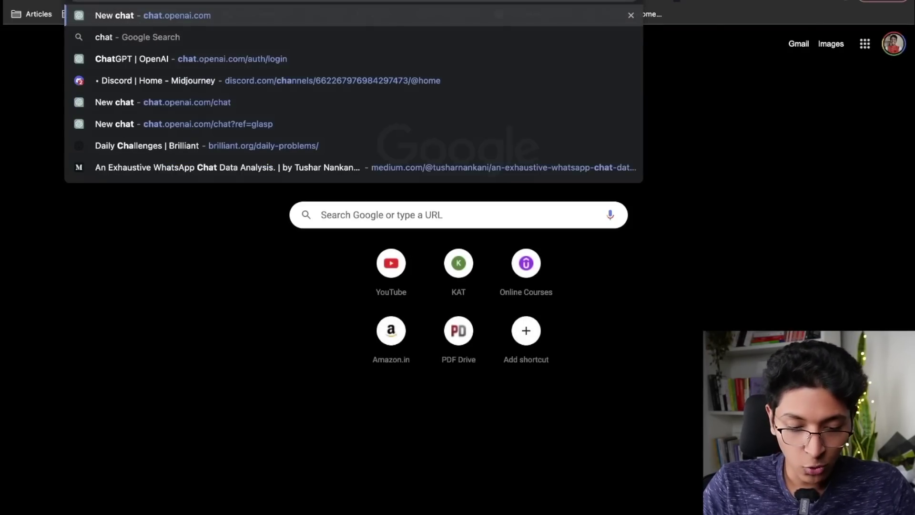
key(Return)
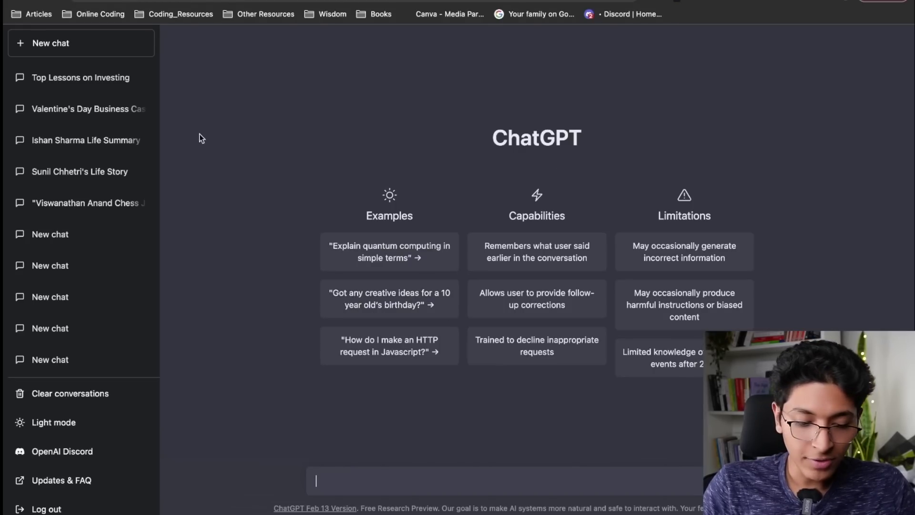
click(375, 479)
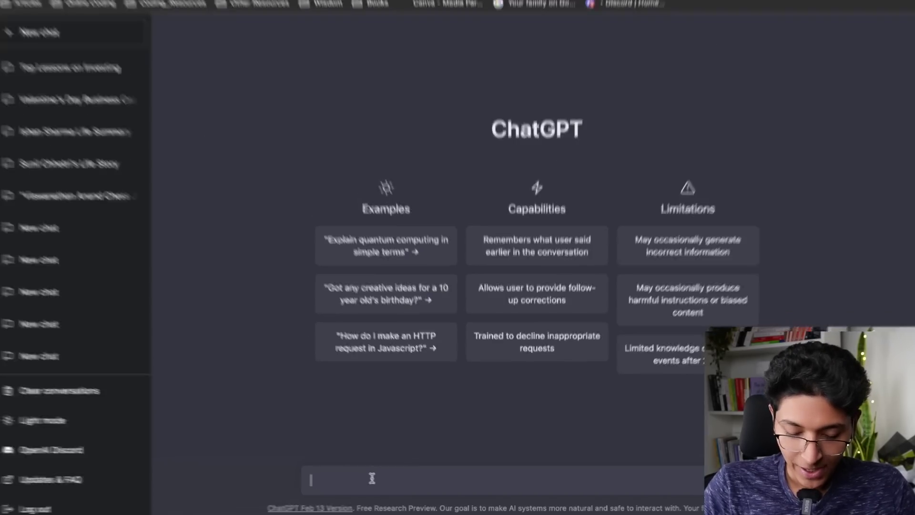
Write the prompt "make a youtube video outline for the Rise of the TATA group".
text(make a vid)
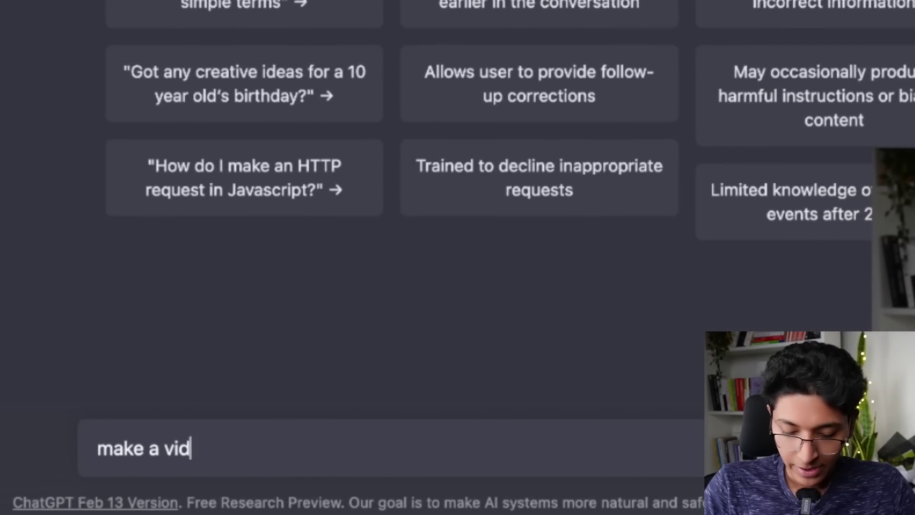
key(BackSpace)
key(BackSpace)
key(BackSpace)
text(yoit)
key(BackSpace)
key(BackSpace)
text(utube )
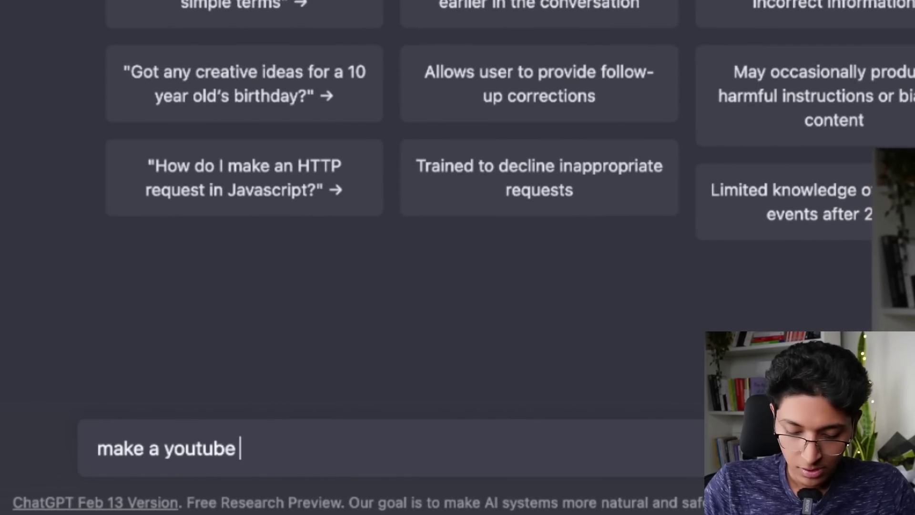
text(video outline )
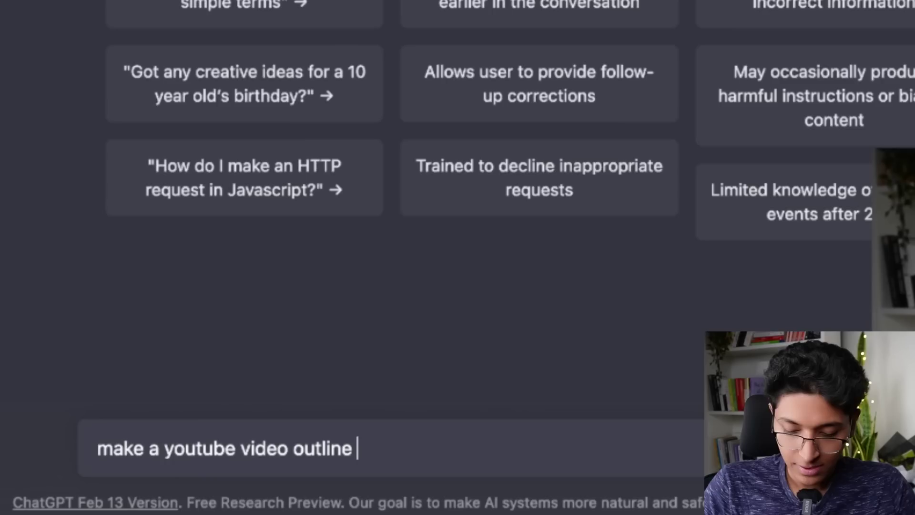
text(for the Rise o)
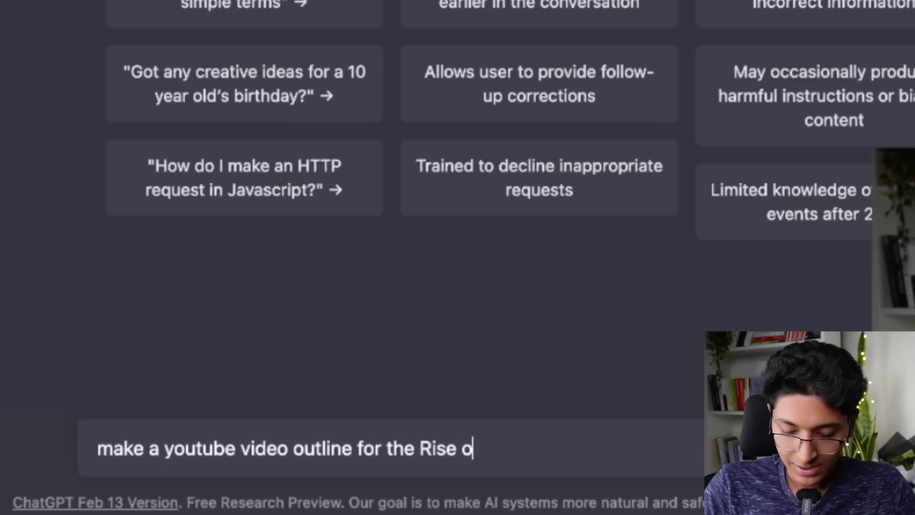
text(f the )
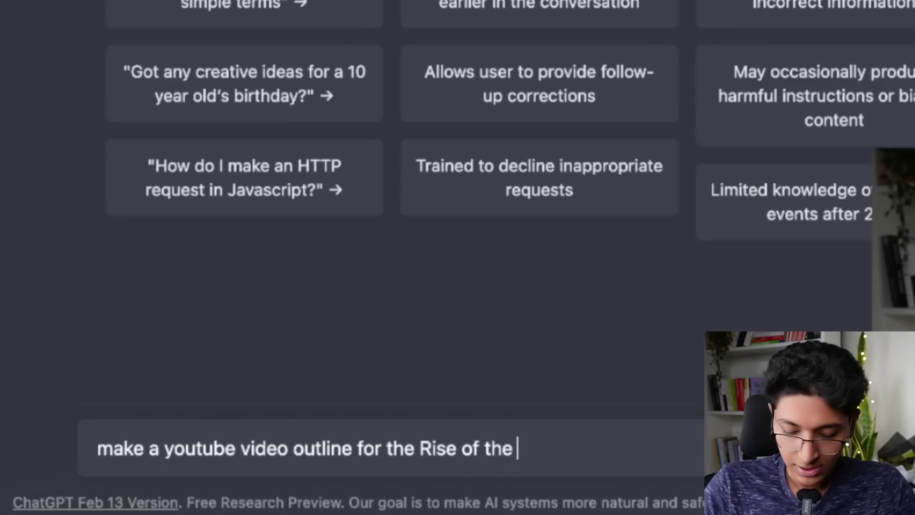
text(TATA group)
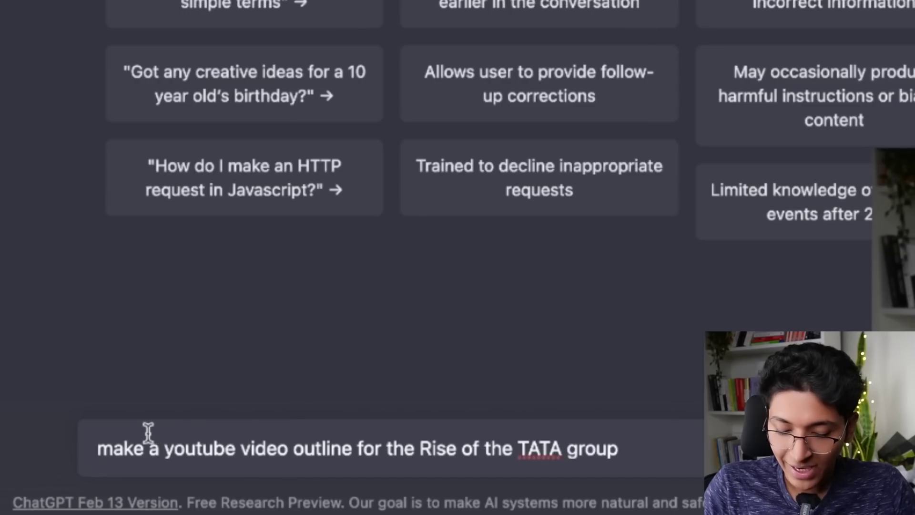
Insert the word "detailed" before "youtube" in the prompt and submit it.
click(163, 448)
text(detailed)
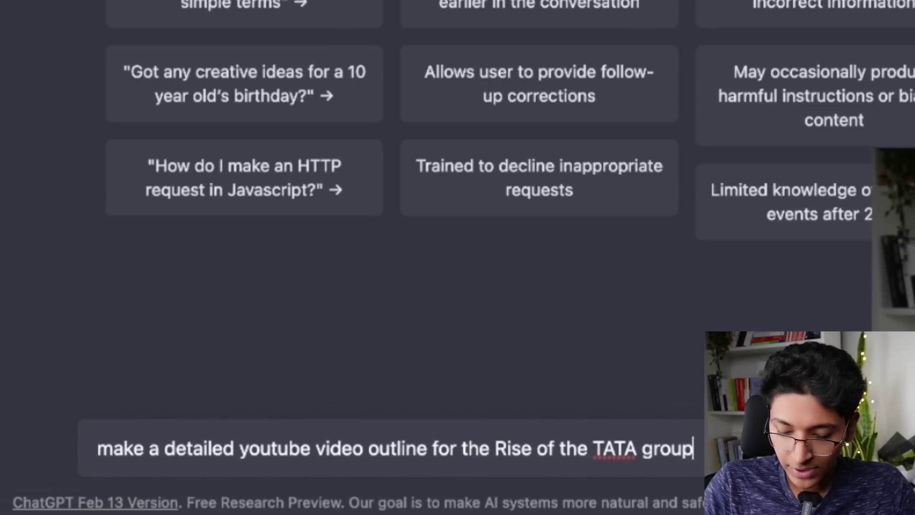
key(Return)
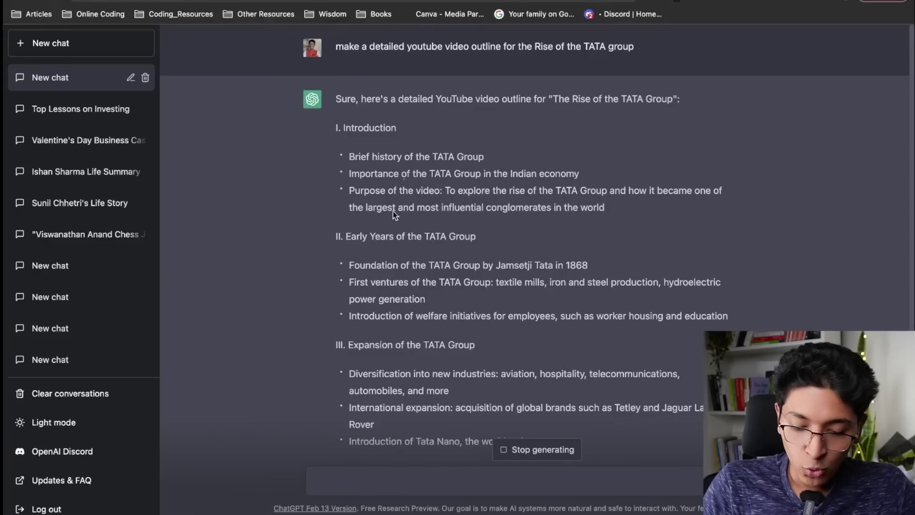
Copy the outline point "Brief history of the TATA Group" and submit it after the prompt "make a detailed engaging paragraph on the below topic:".
drag(493, 157, 361, 157)
key(ctrl+c)
text(make a de)
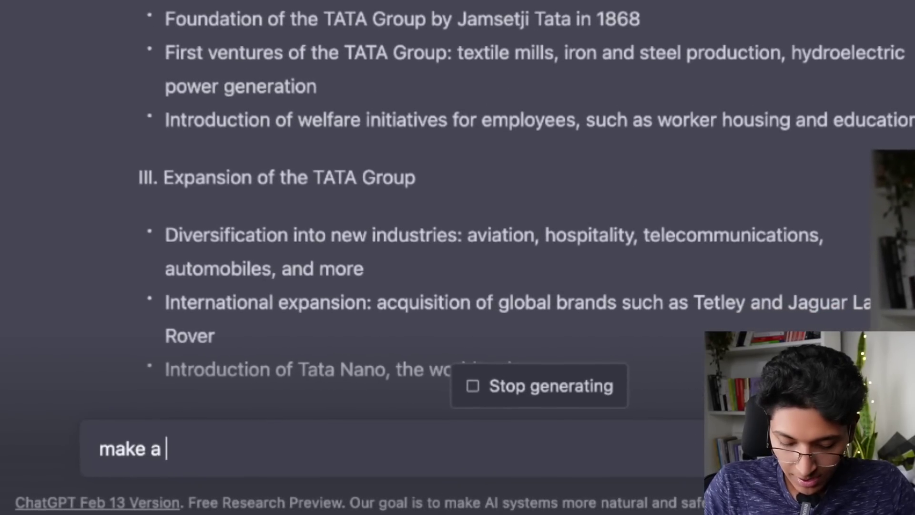
text(tailed engagin)
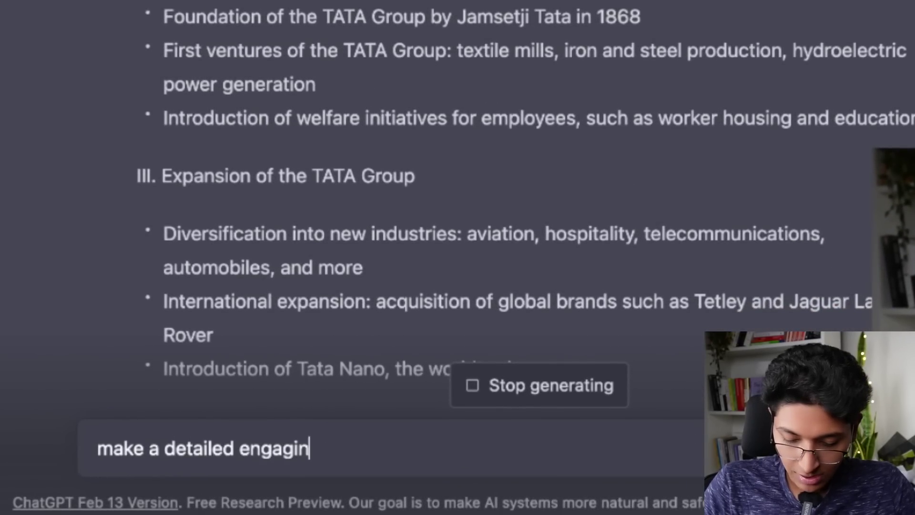
text(g paragraph on the below top)
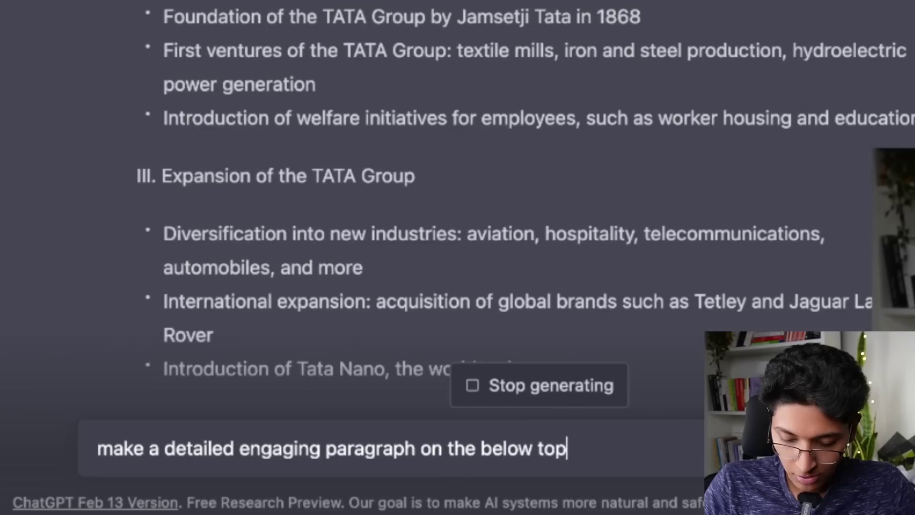
text(ic:)
key(shift+Return)
key(ctrl+v)
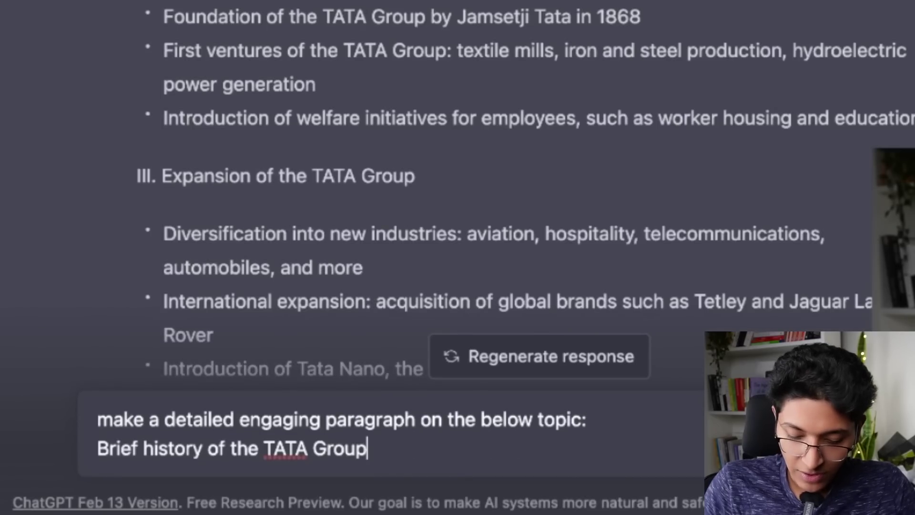
key(Return)
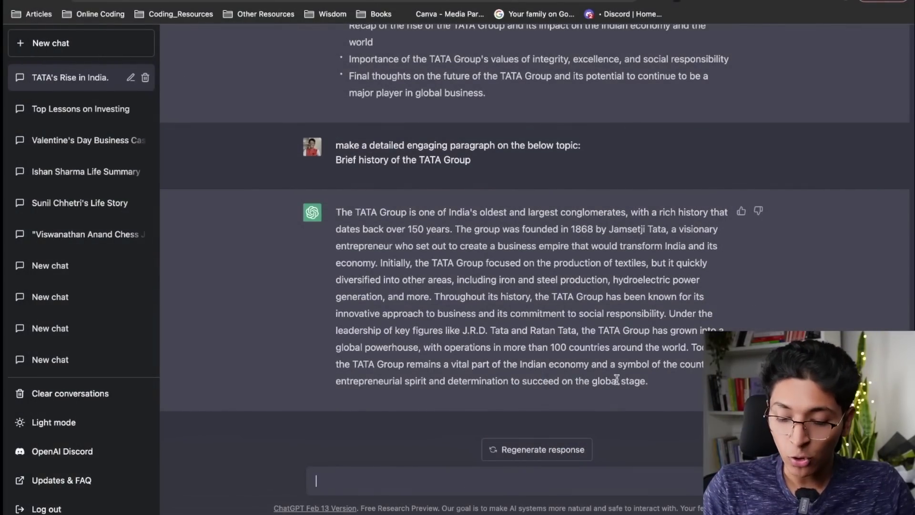
Copy the full generated TATA Group paragraph, switch back to Synthesia and create a new blank video.
drag(661, 384, 323, 214)
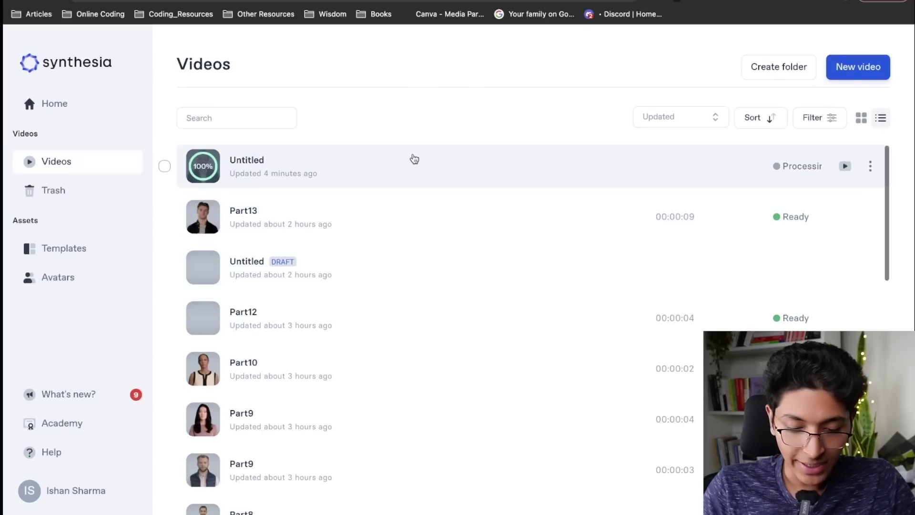
click(862, 71)
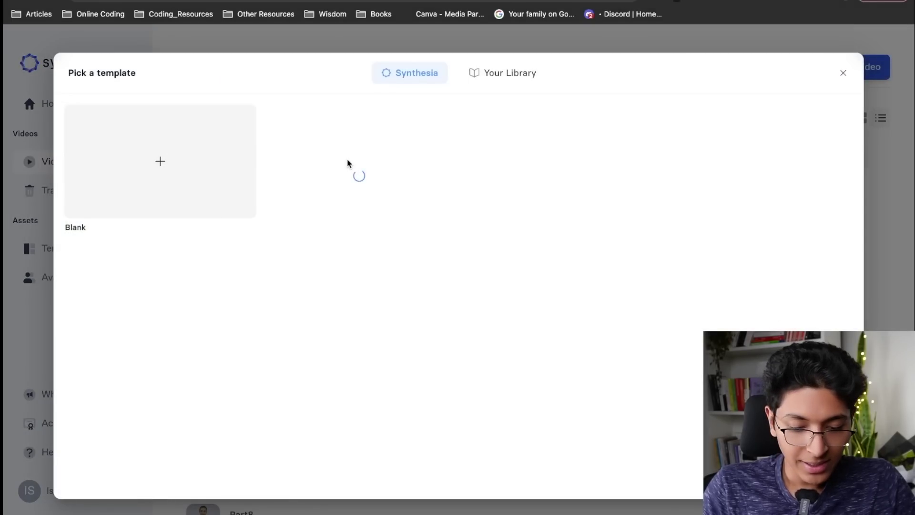
click(178, 142)
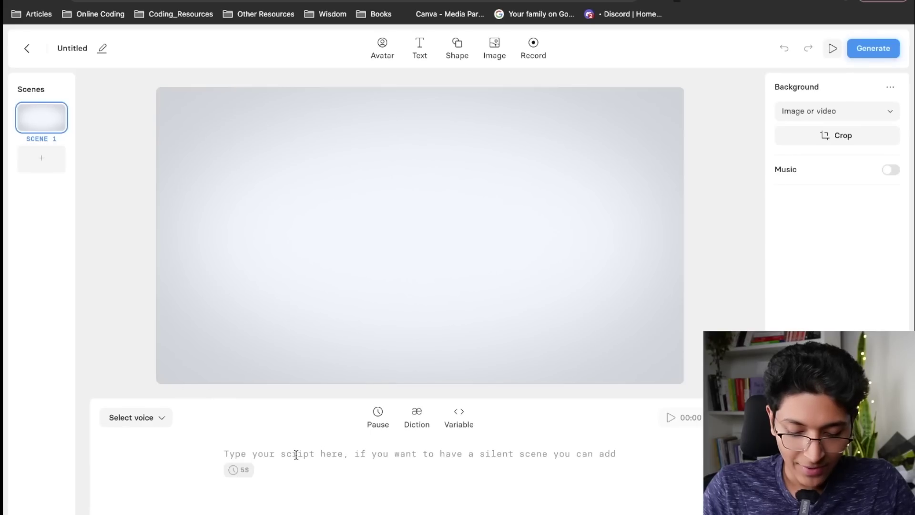
Paste the TATA Group paragraph as the script of Scene 1 and dismiss the clipboard permission request.
click(296, 455)
key(ctrl+v)
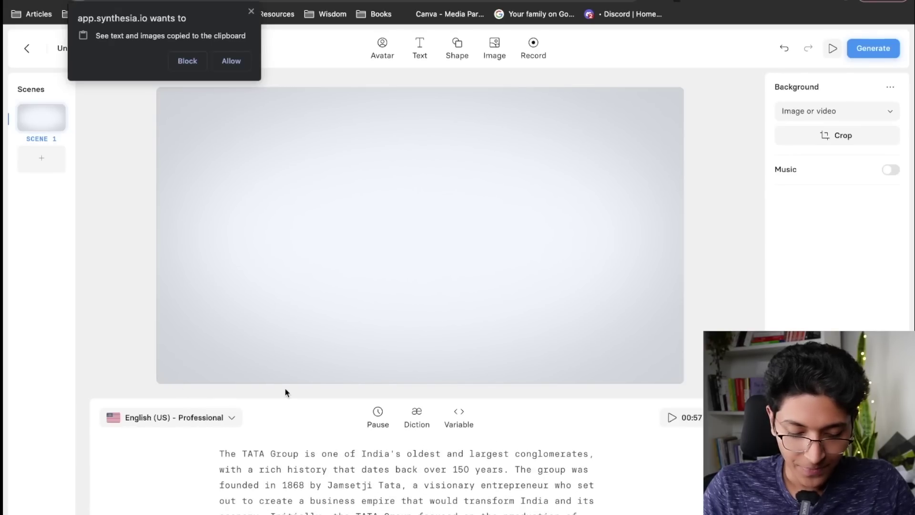
click(249, 10)
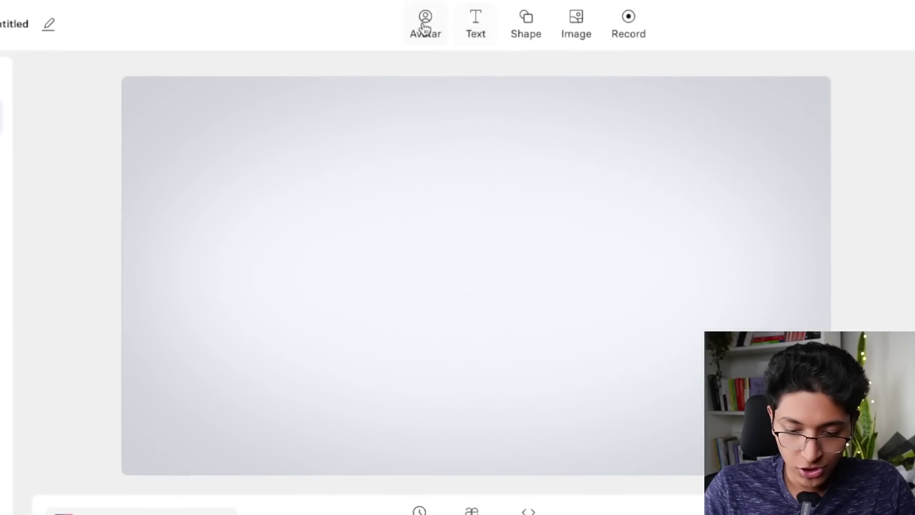
Add the Sonia avatar to the scene, move it to the left side of the canvas and deselect it.
click(382, 45)
scroll(424, 331, down, 5)
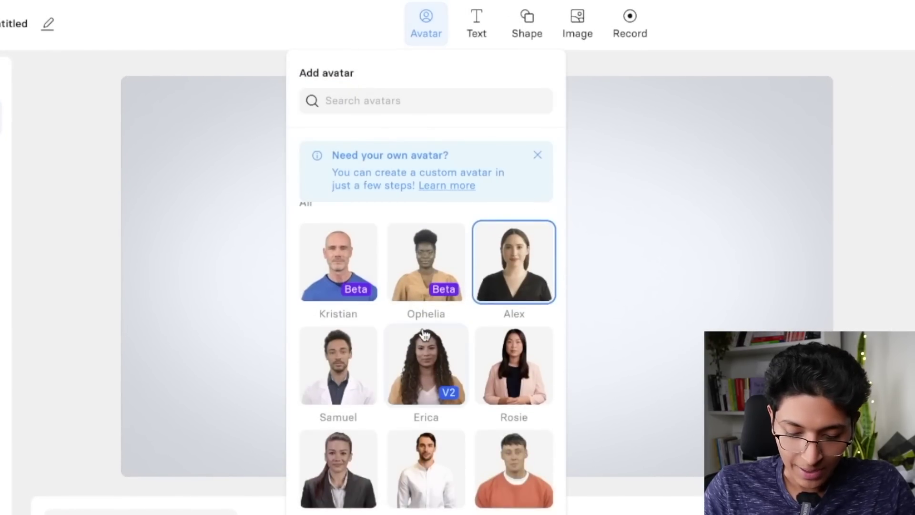
scroll(424, 333, down, 8)
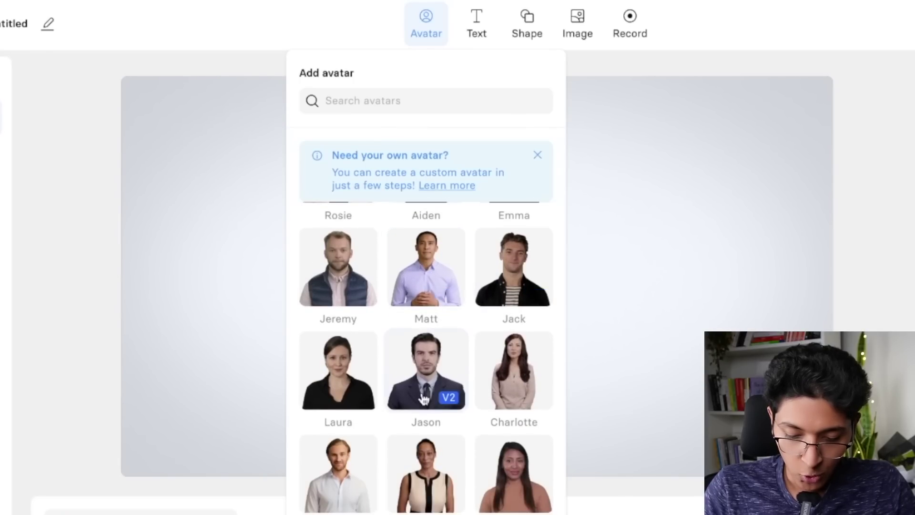
scroll(424, 398, down, 7)
scroll(433, 352, down, 8)
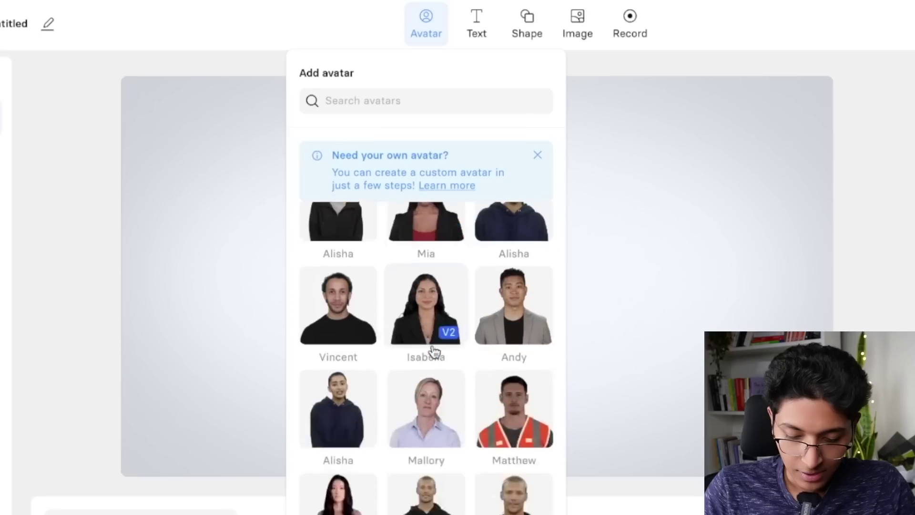
scroll(434, 351, down, 4)
scroll(439, 384, up, 4)
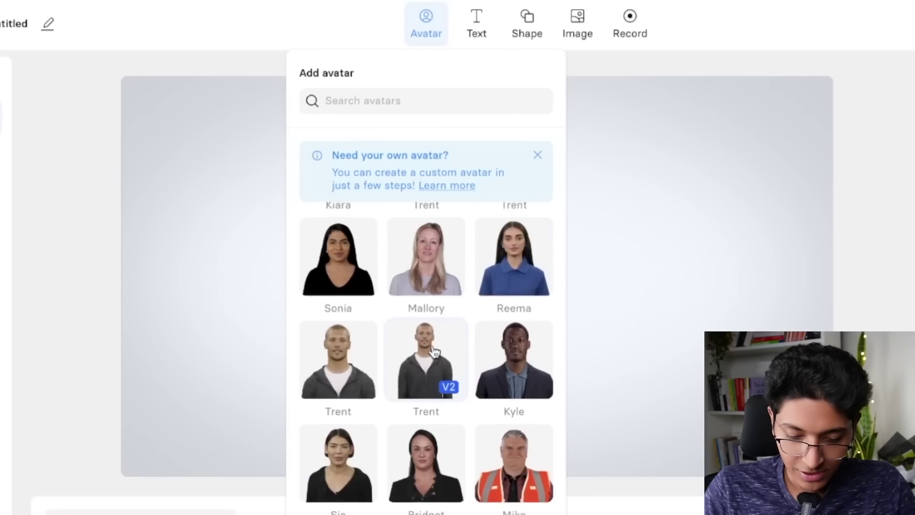
click(335, 299)
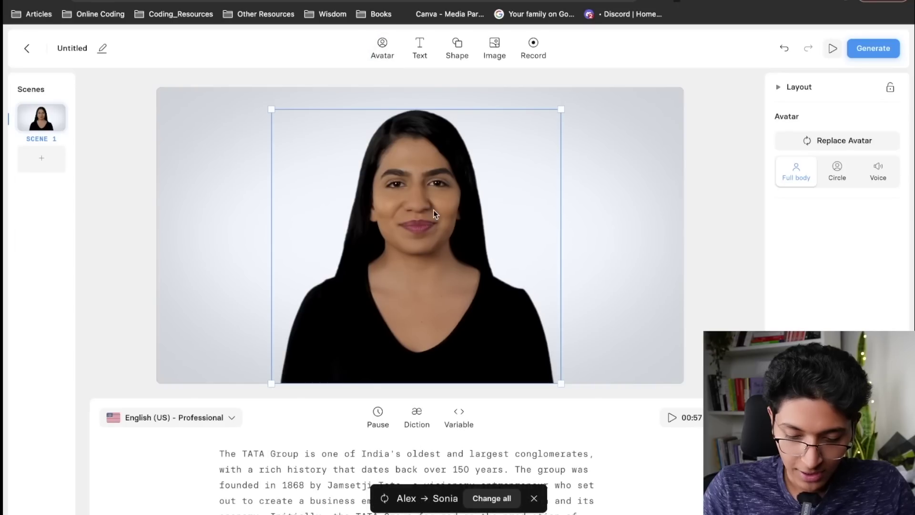
drag(434, 305, 321, 303)
click(149, 282)
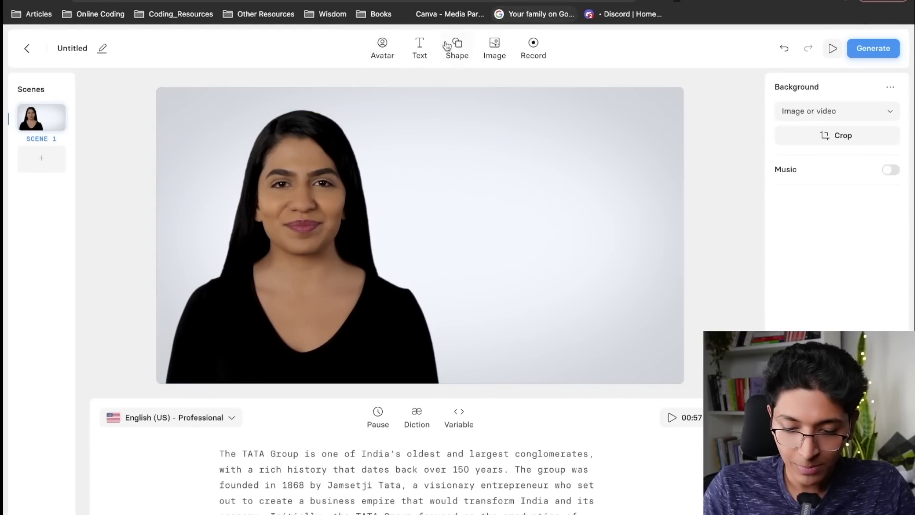
Add a text box to the upper canvas area beside the avatar and set its font size to 150.
click(420, 45)
click(396, 112)
drag(370, 154, 512, 175)
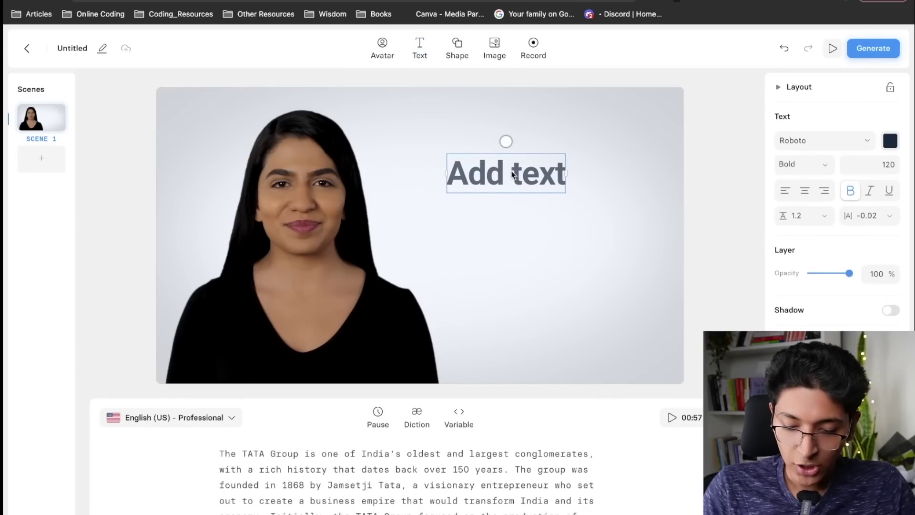
click(898, 169)
key(BackSpace)
key(BackSpace)
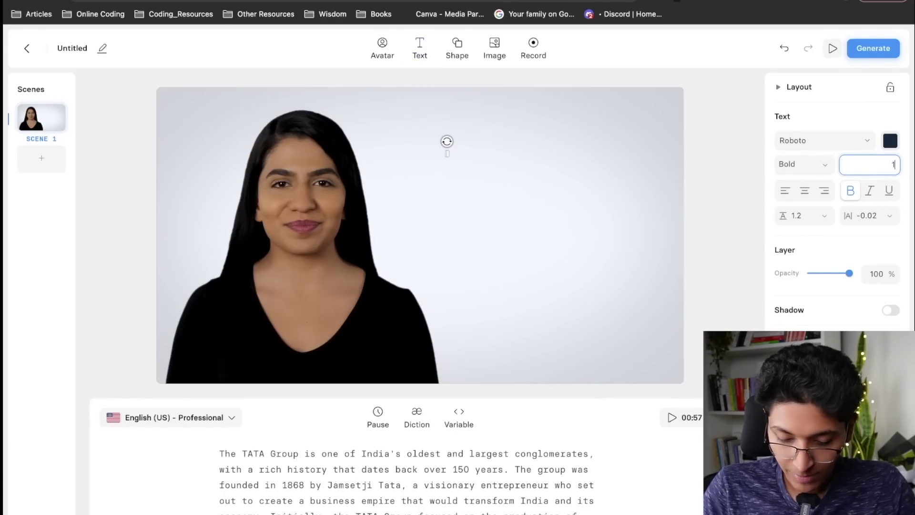
text(50)
Enter "Brief History of TATA Group" as the text of the new text box.
double_click(572, 178)
text(Br)
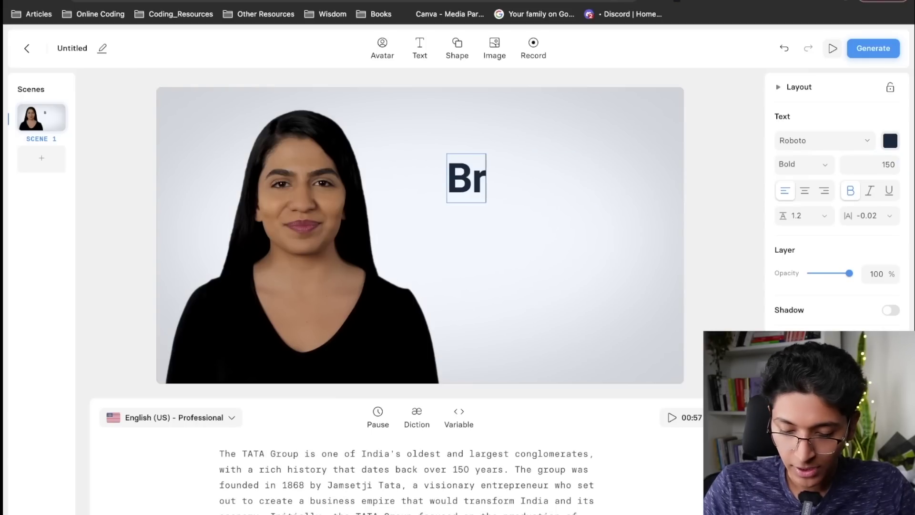
text(ief History of TATA Grop)
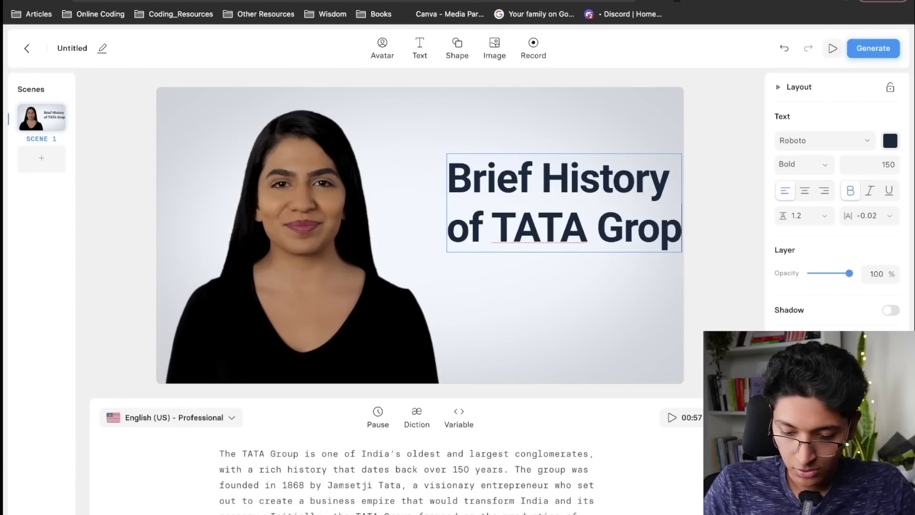
key(BackSpace)
text(up)
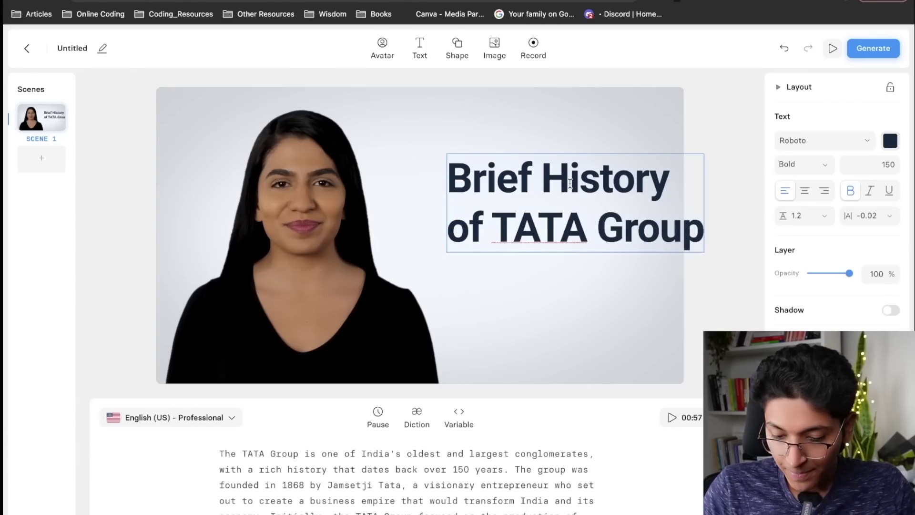
Right-align the title text and move it up and inward so it fits fully within the canvas beside the avatar.
click(824, 196)
click(574, 210)
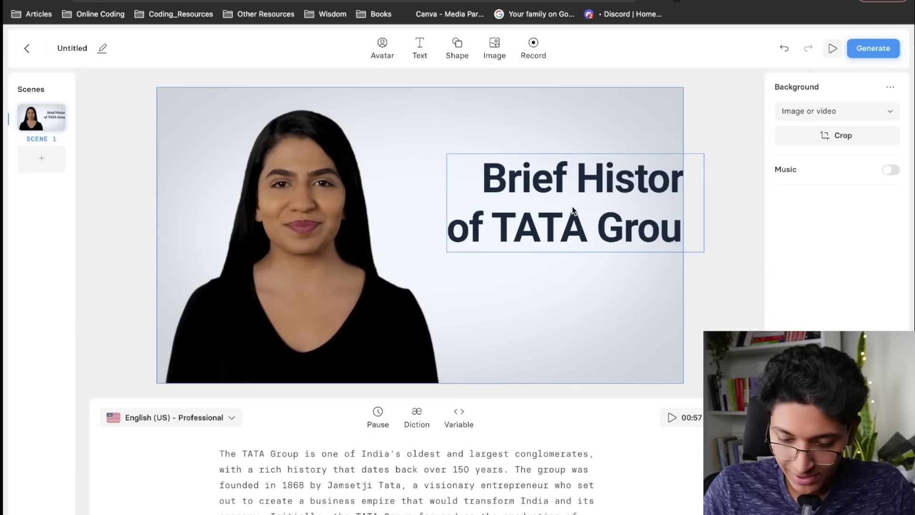
click(530, 185)
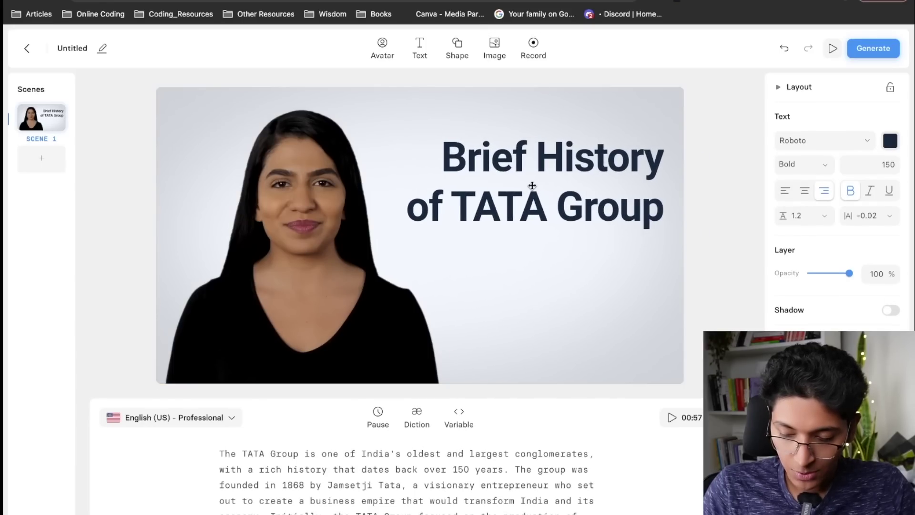
click(394, 111)
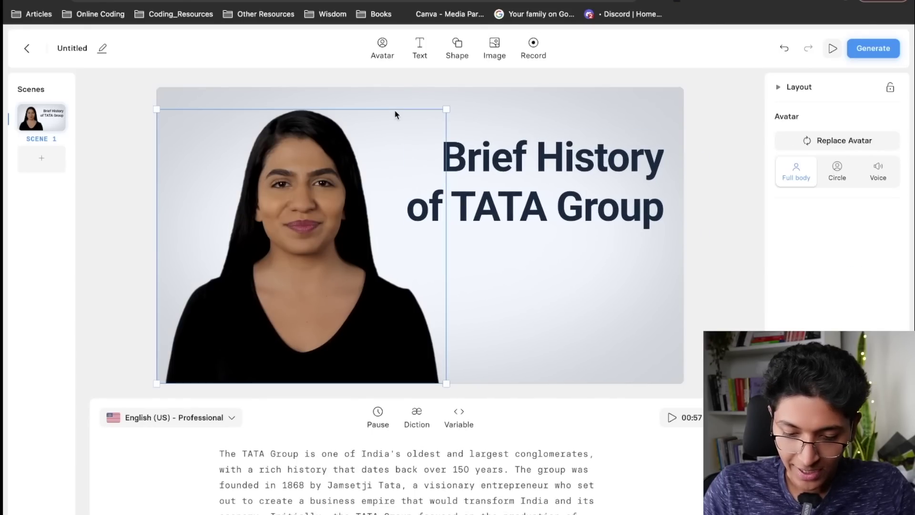
Apply the Slide in right enter animation to the title text and deselect it.
click(497, 171)
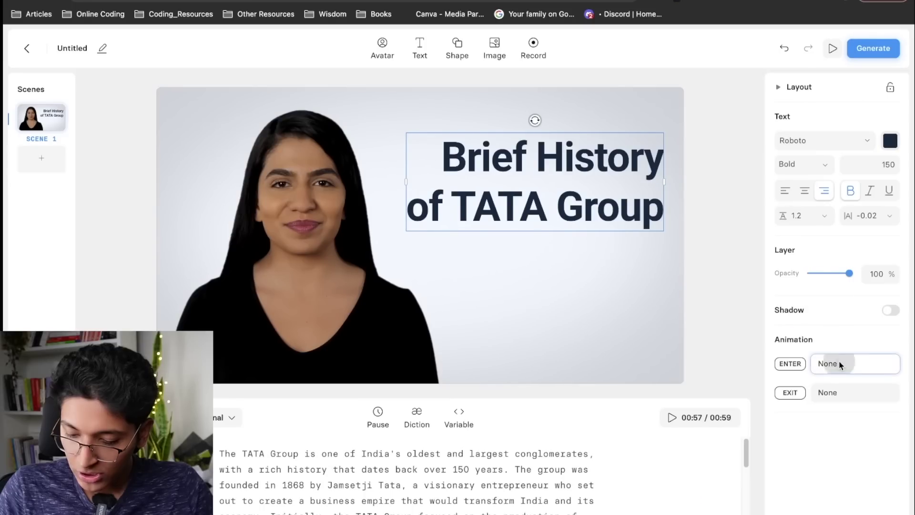
click(830, 363)
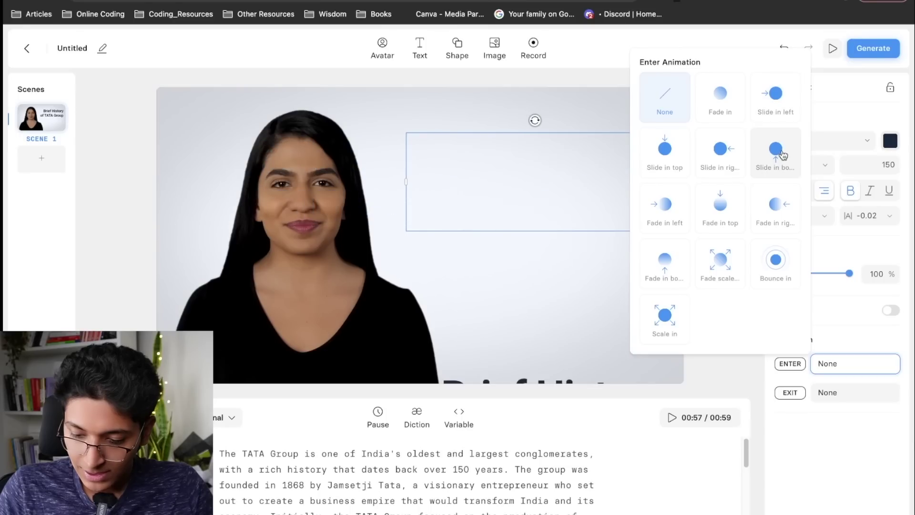
click(723, 155)
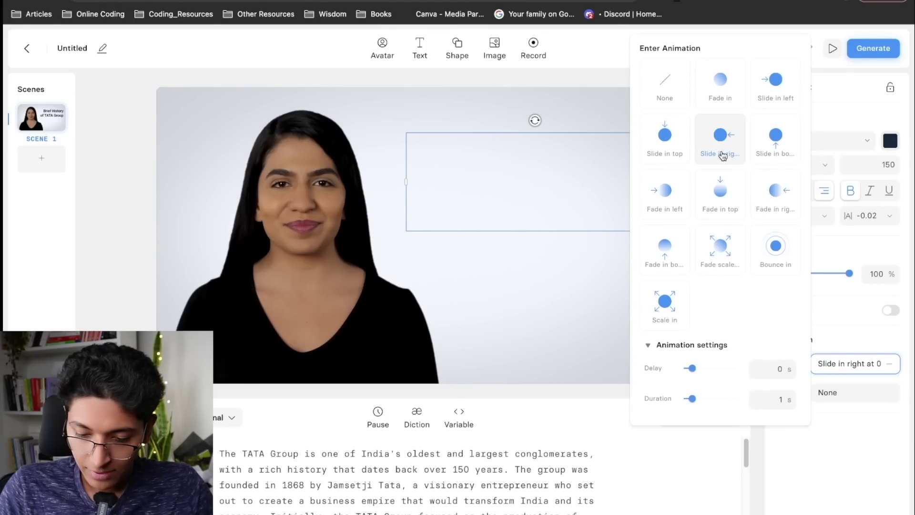
click(616, 247)
click(680, 355)
Play the scene preview with the sound volume raised to check the title animation and voice, and pause it.
click(681, 426)
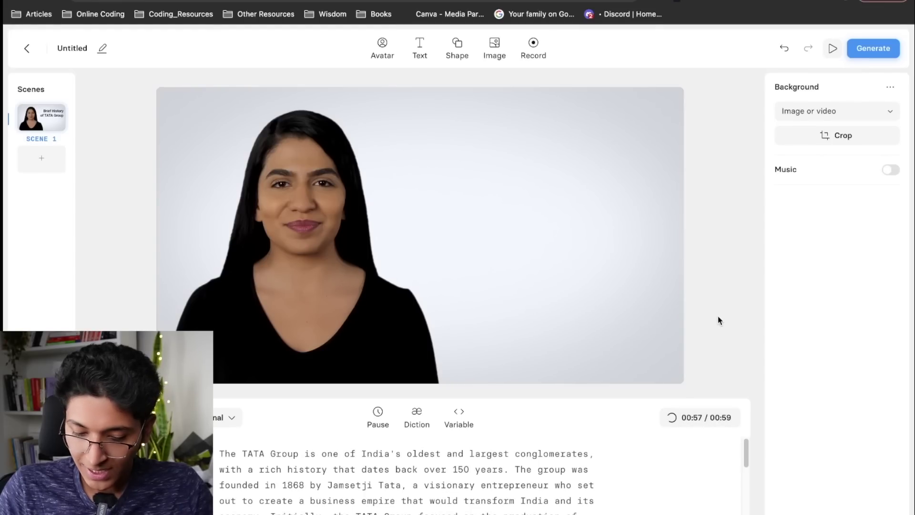
key(XF86AudioRaiseVolume)
key(XF86AudioRaiseVolume)
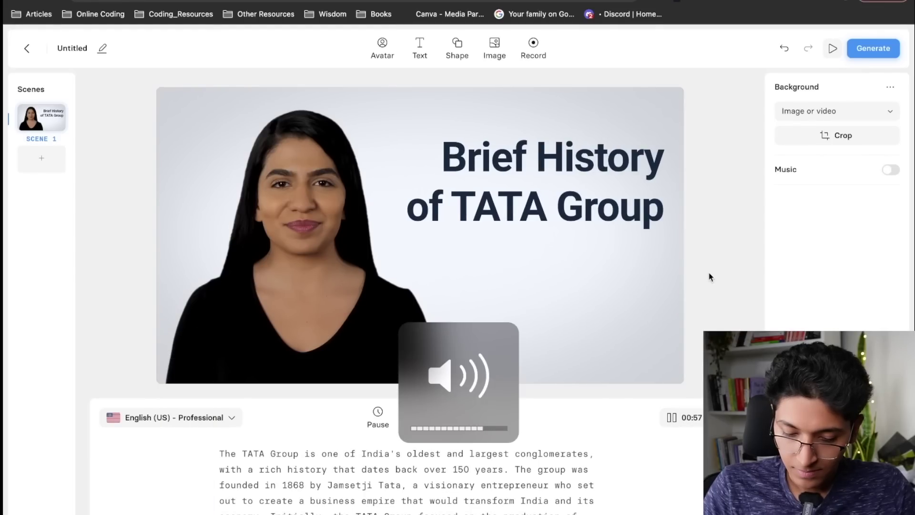
click(673, 419)
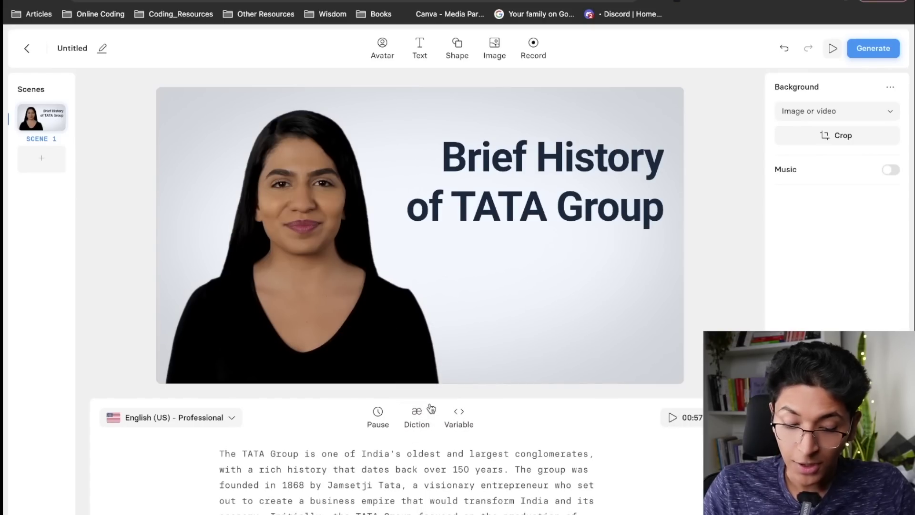
Sample the English (US) - Expressive voice, apply it to the script and generate the video.
click(186, 418)
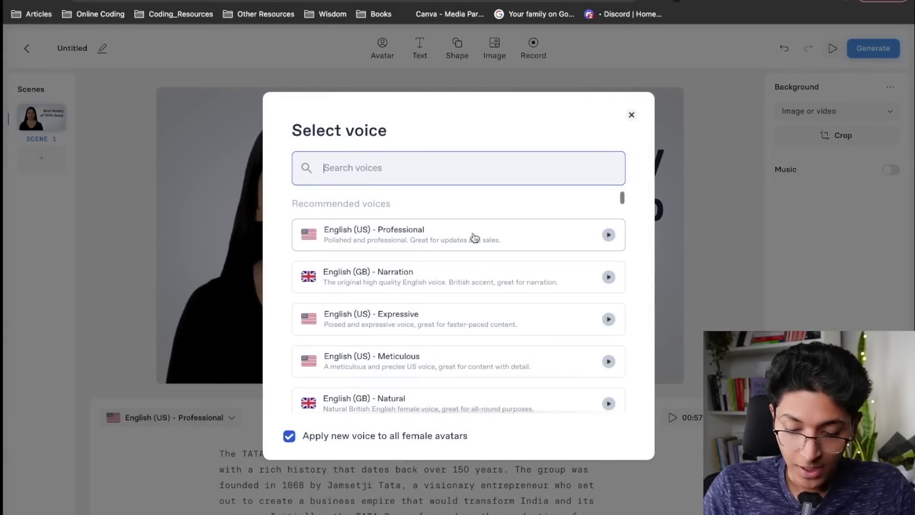
scroll(468, 322, down, 1)
scroll(453, 324, up, 1)
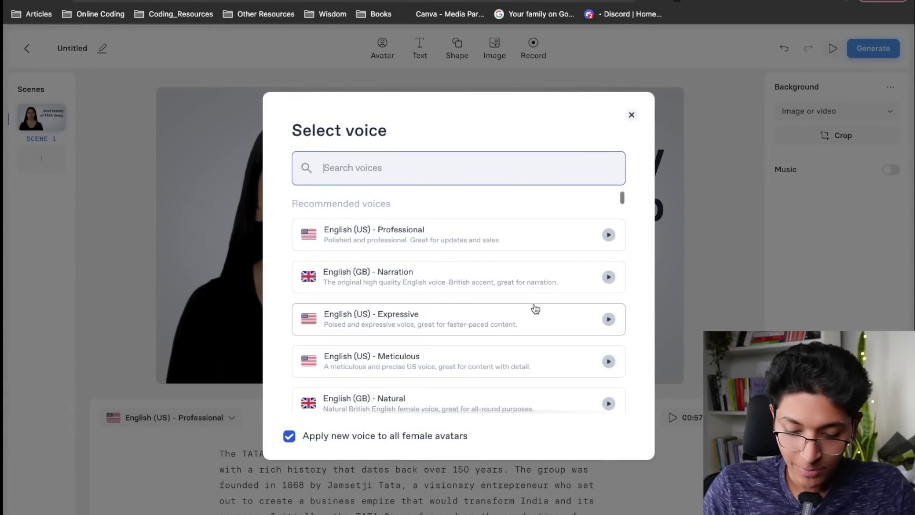
scroll(477, 364, down, 1)
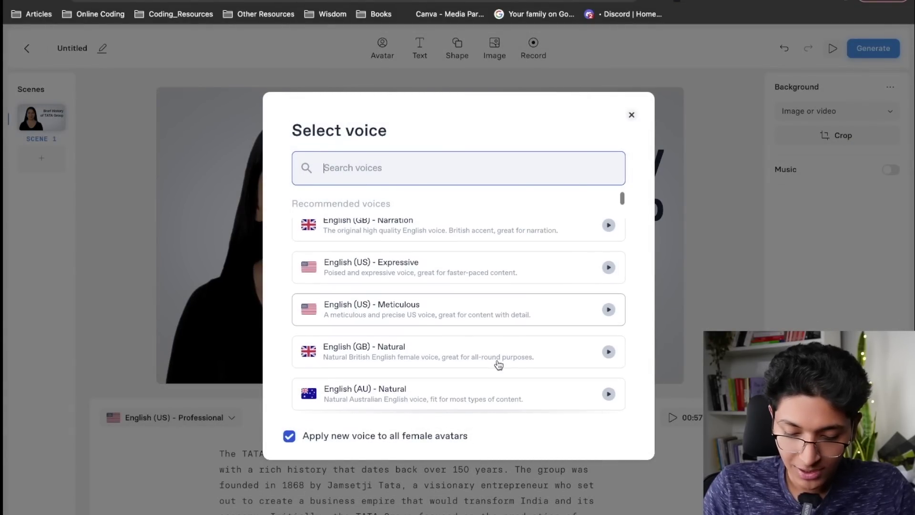
scroll(548, 352, up, 1)
click(610, 320)
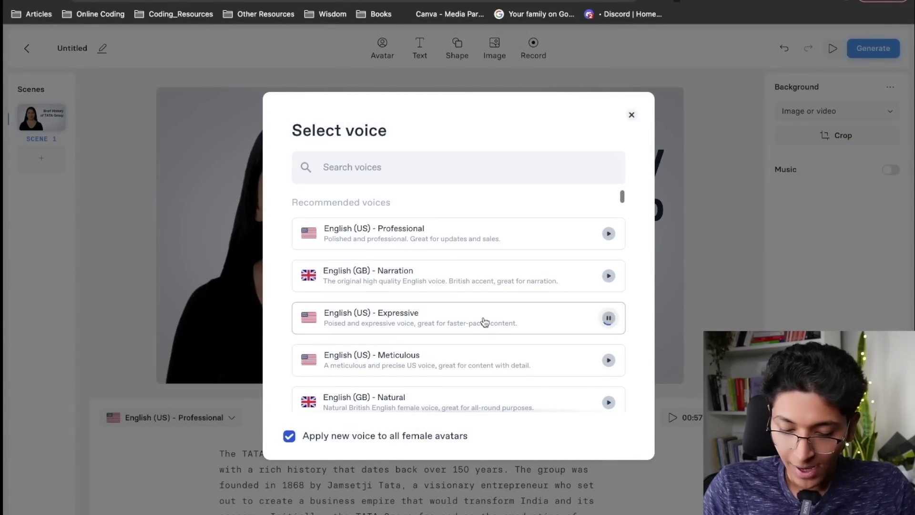
click(468, 324)
click(872, 49)
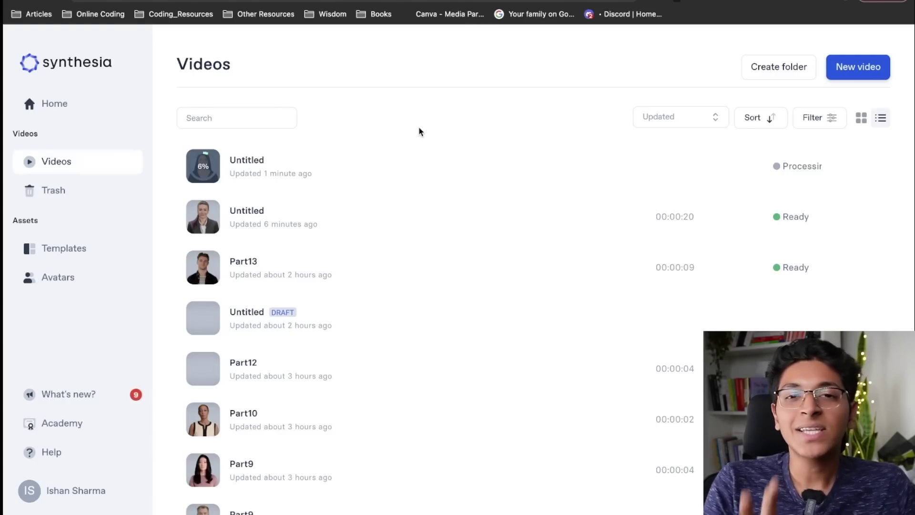
Open the finished 20-second template video, watch part of it and return to the video list.
click(421, 205)
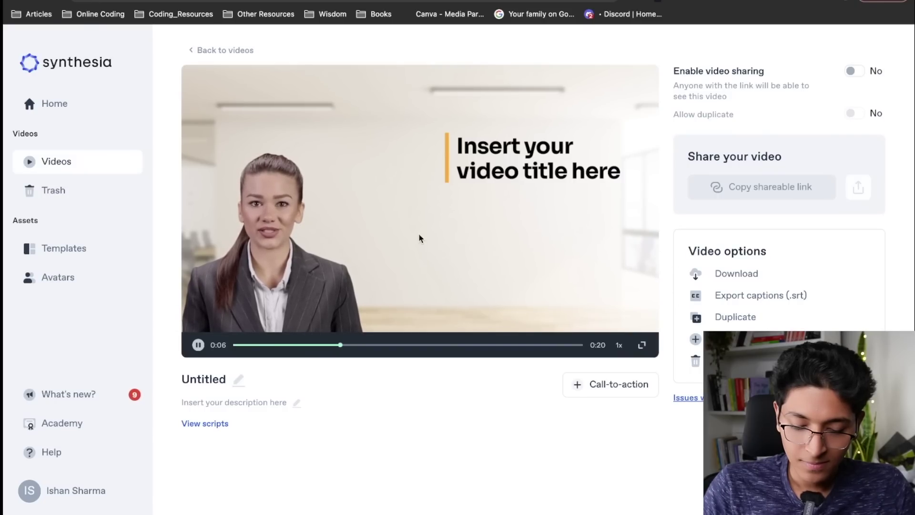
click(198, 350)
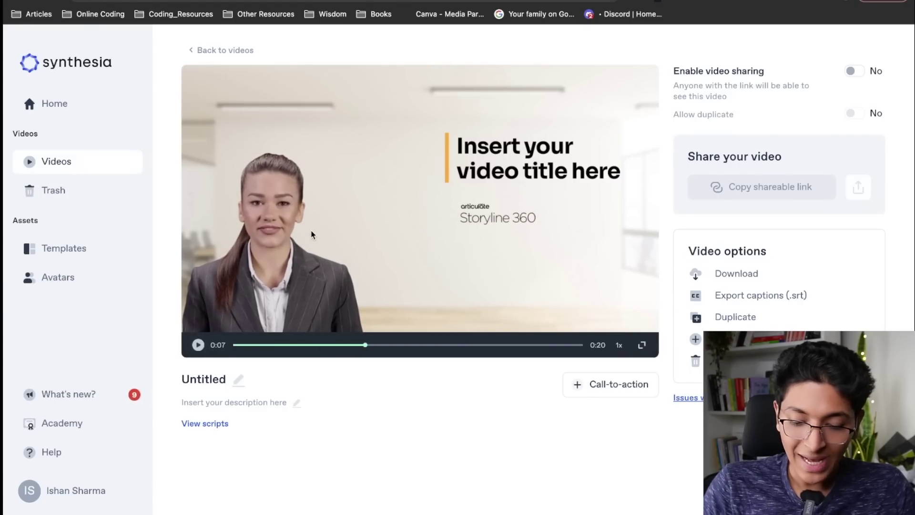
key(super+bracketleft)
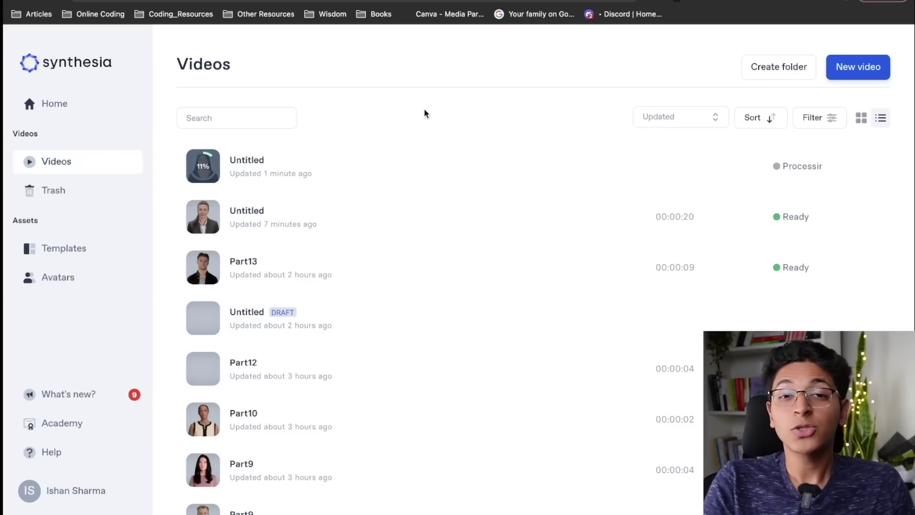
Open the Synthesia website in an Incognito window and review the Personal and Corporate plans on its pricing page.
key(super+shift+n)
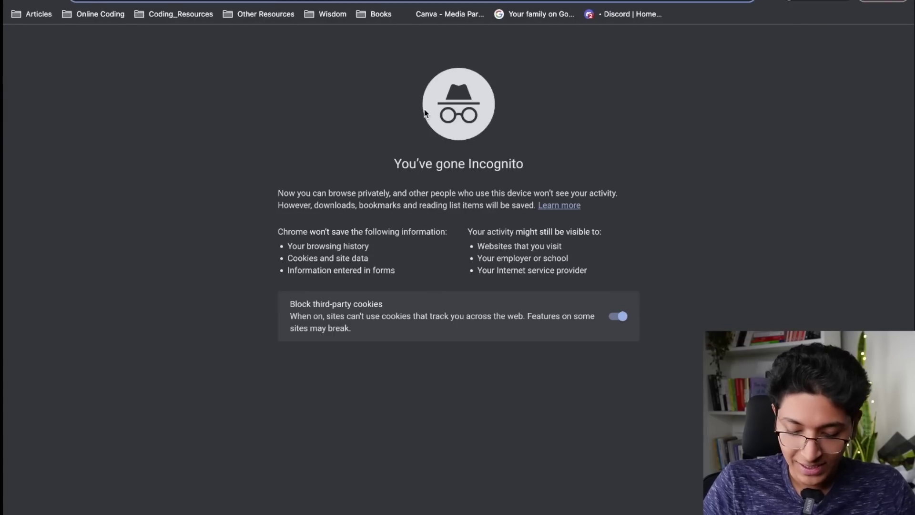
text(syn)
key(Return)
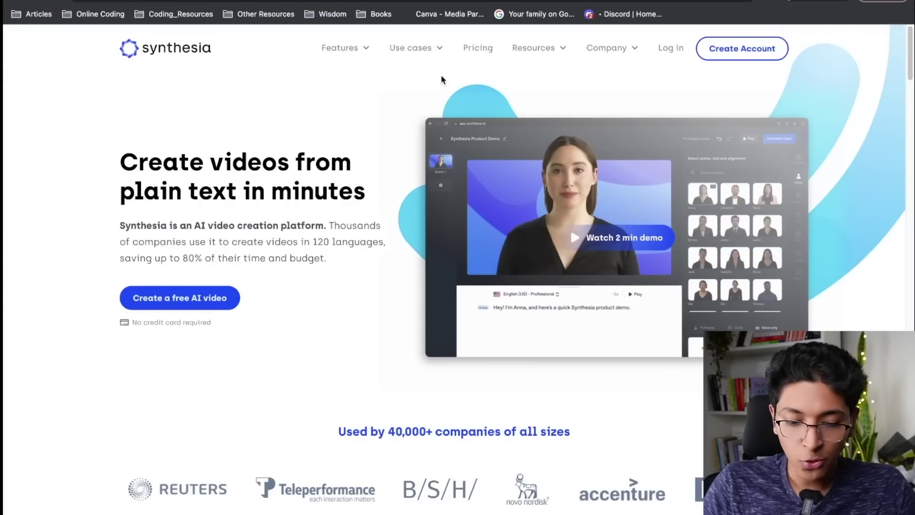
click(478, 48)
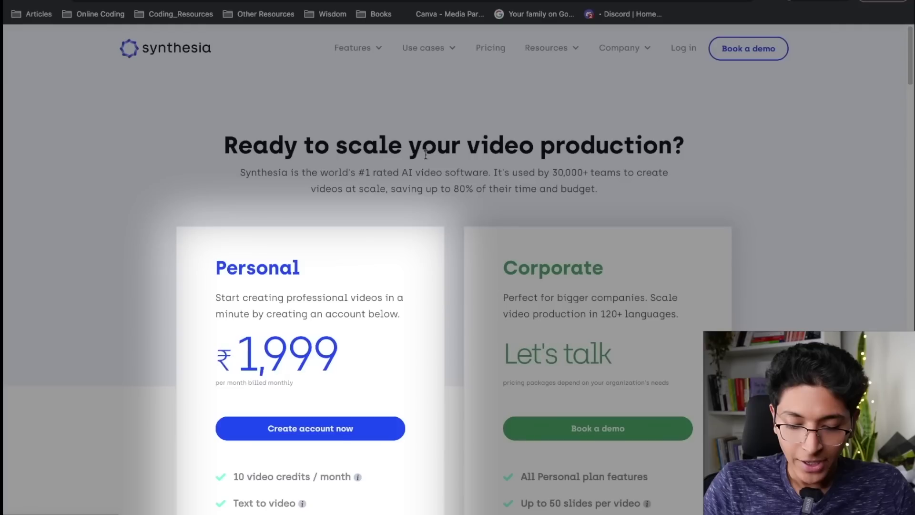
scroll(455, 229, down, 4)
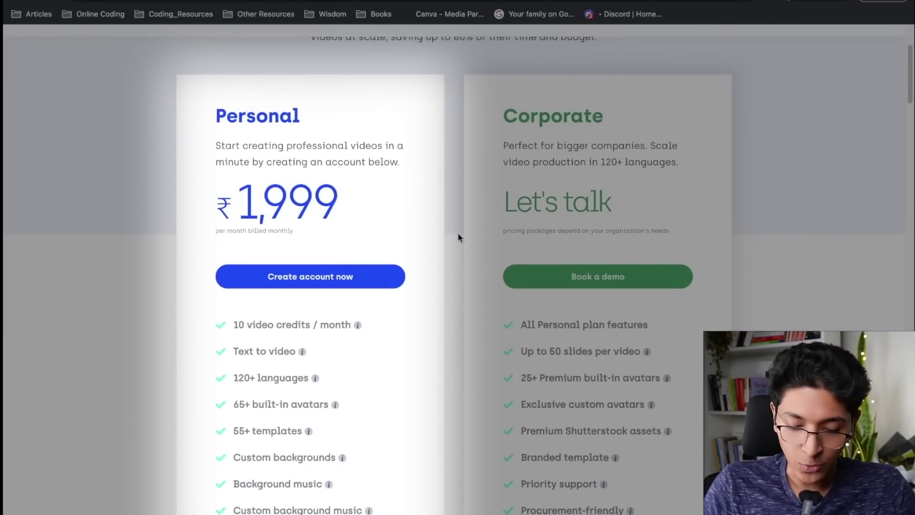
scroll(464, 238, down, 2)
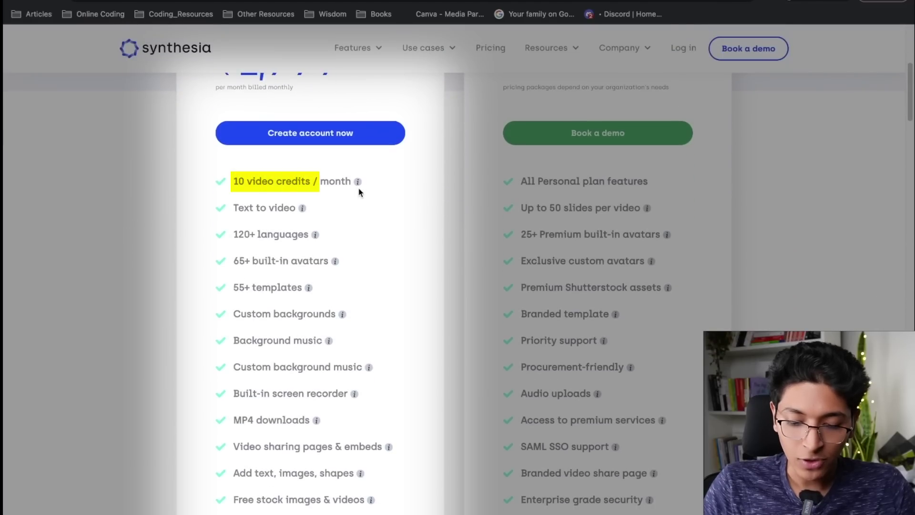
scroll(457, 175, up, 6)
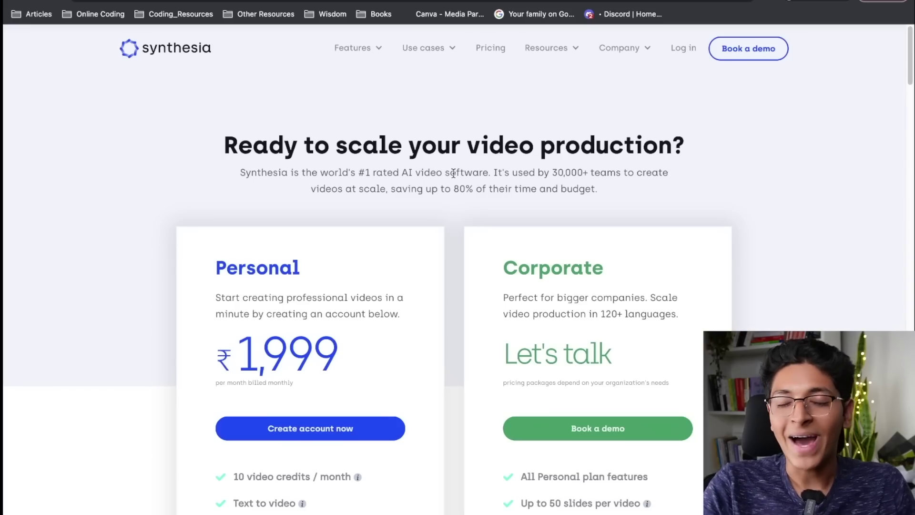